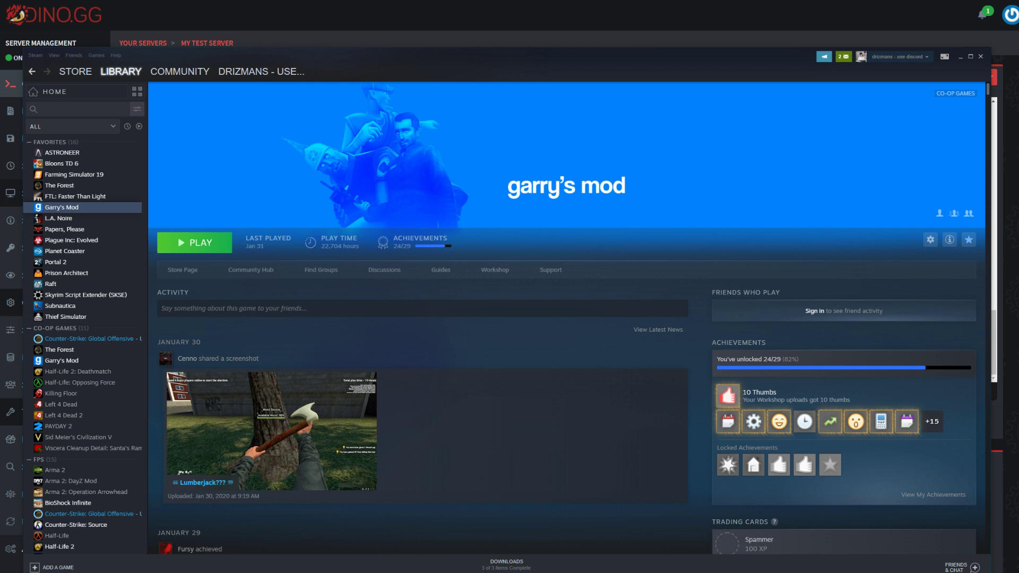
Step: Open the collections section of the Garry's Mod Workshop and start creating a new collection
click(494, 271)
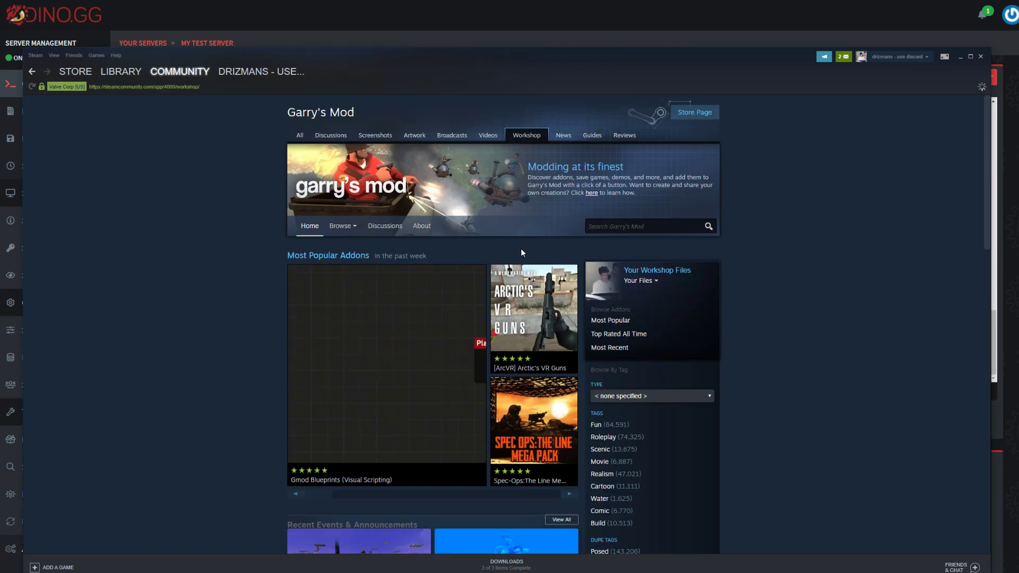
mouse_move(345, 227)
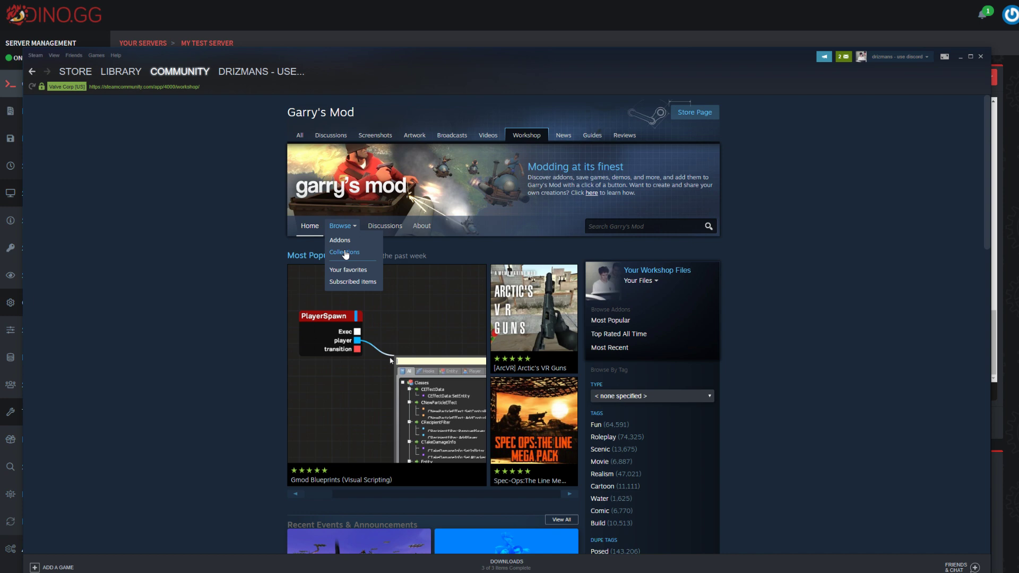
click(341, 253)
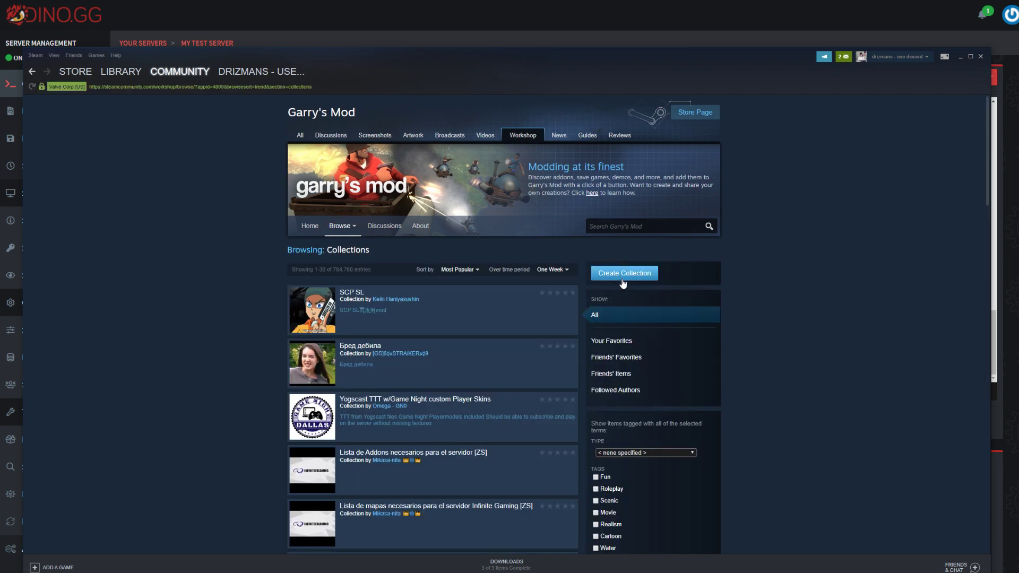
click(622, 271)
Step: Title the new collection "Crident Test Collection"
click(378, 206)
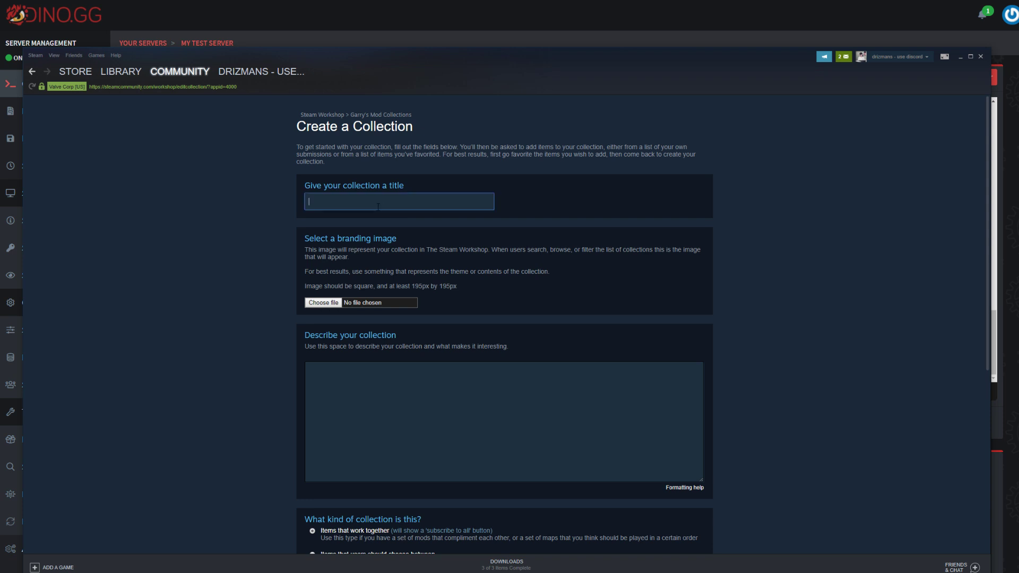
text(Crident Test Collection)
click(206, 278)
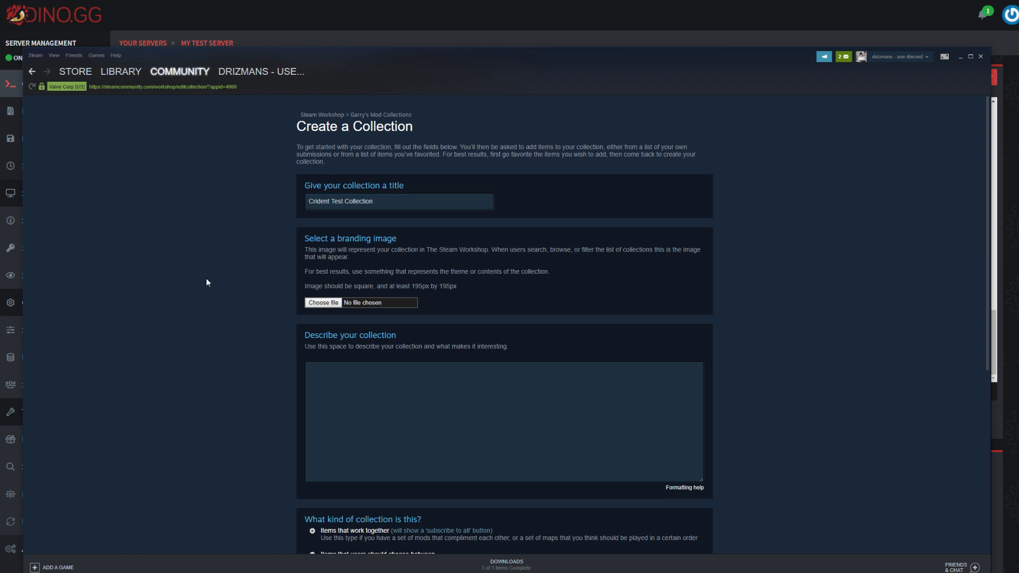
Step: Choose 5k-Wallpapers-for-iMac-3.jpg as the collection's branding image
click(320, 302)
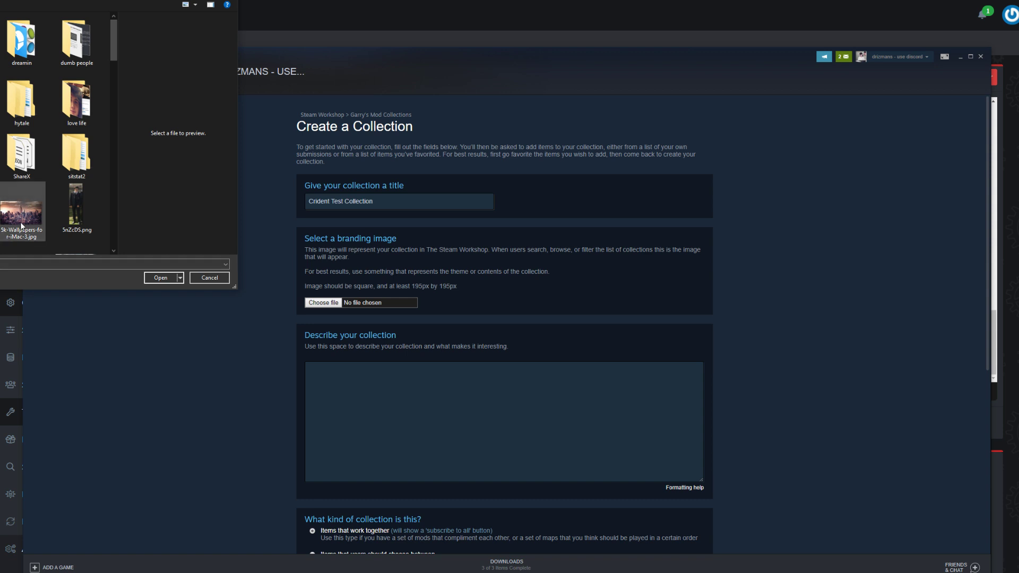
scroll(21, 226, down, 3)
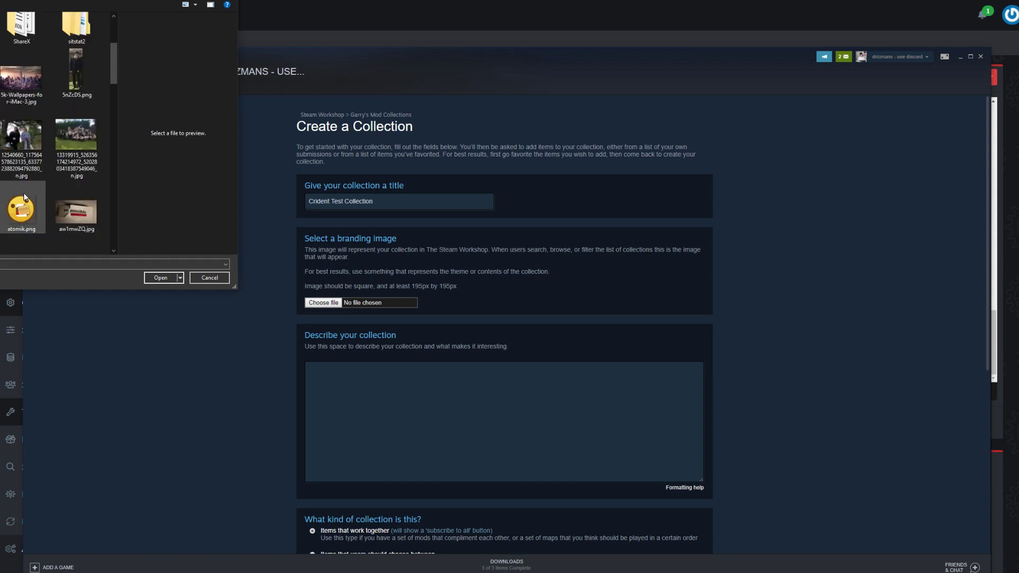
scroll(24, 193, up, 3)
double_click(22, 210)
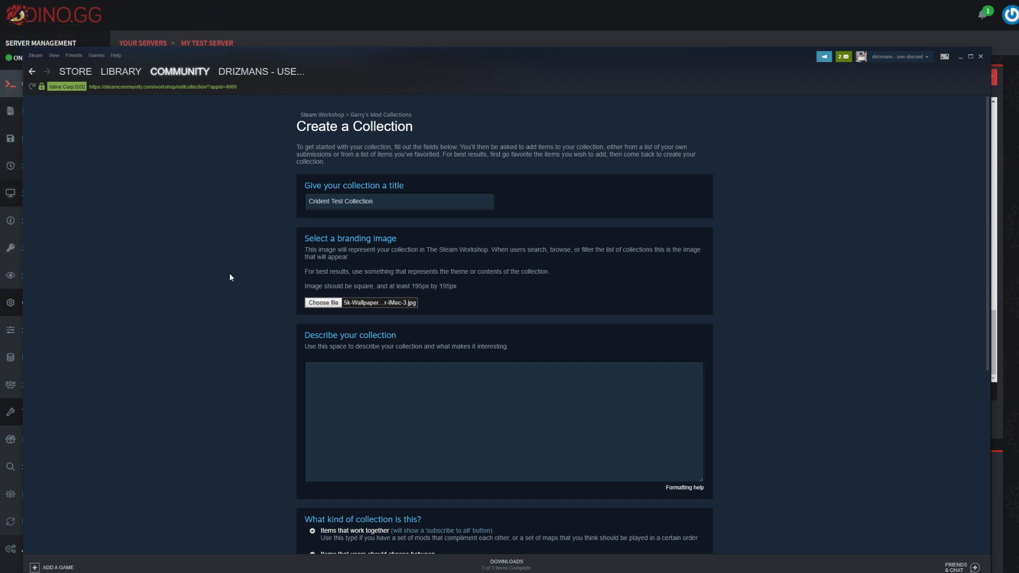
Step: Enter "Test Collection" as the collection's description
scroll(229, 273, down, 4)
scroll(445, 301, up, 1)
click(436, 266)
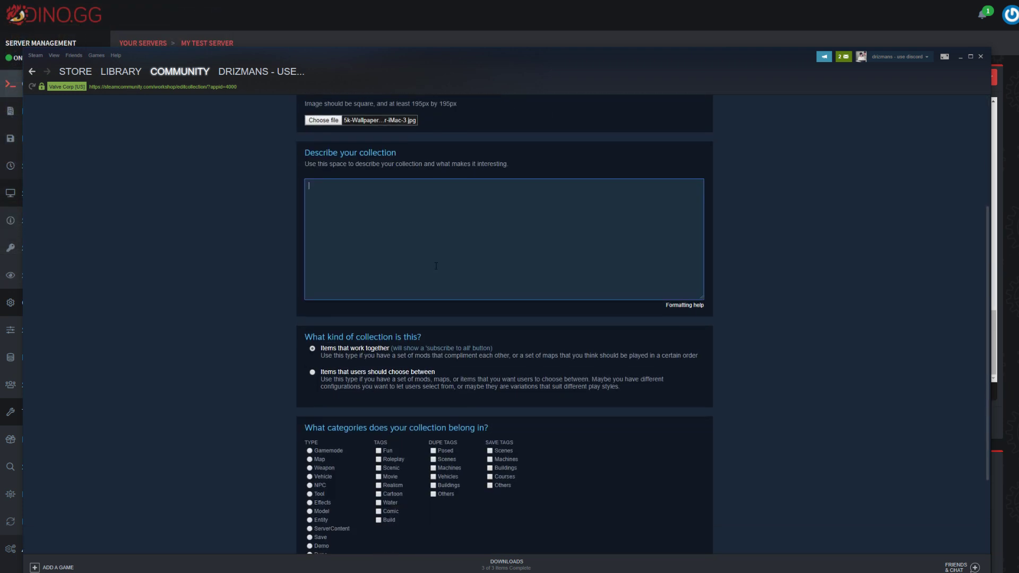
text(Test co)
key(BackSpace)
key(BackSpace)
text(Collection)
Step: Set the collection's type to ServerContent, check the filled-in form and try to save it
scroll(406, 393, down, 3)
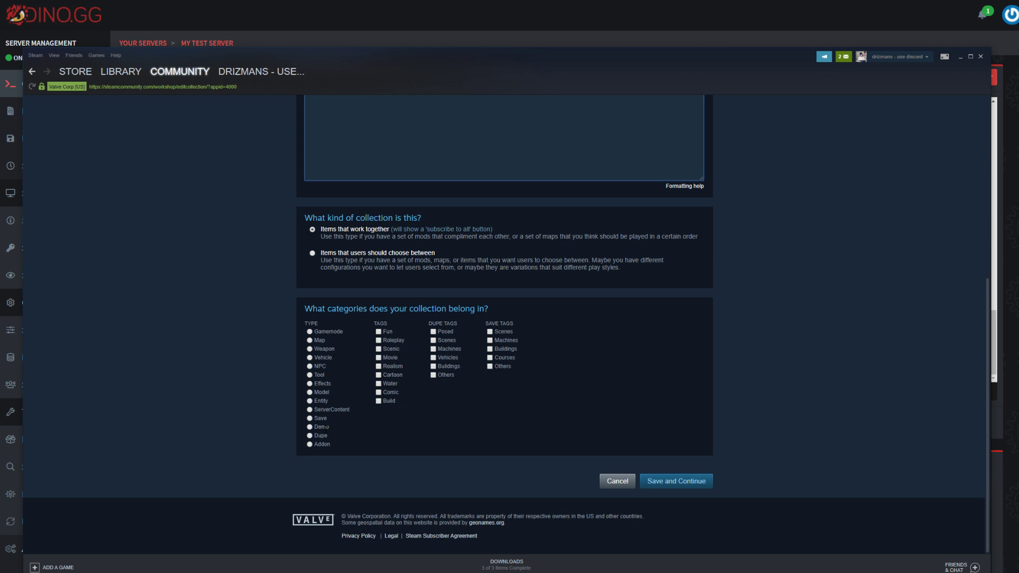
click(310, 409)
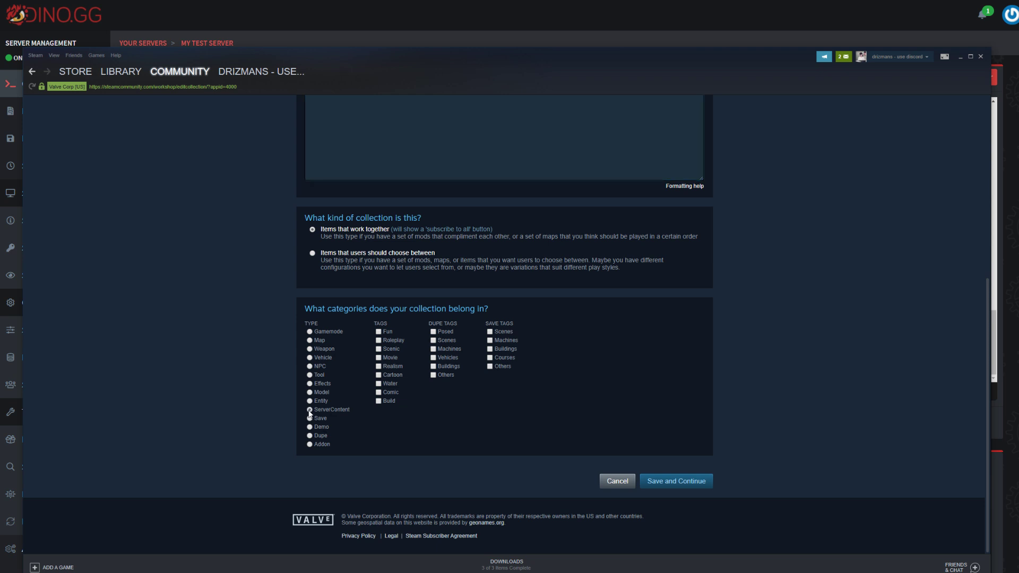
scroll(179, 404, up, 8)
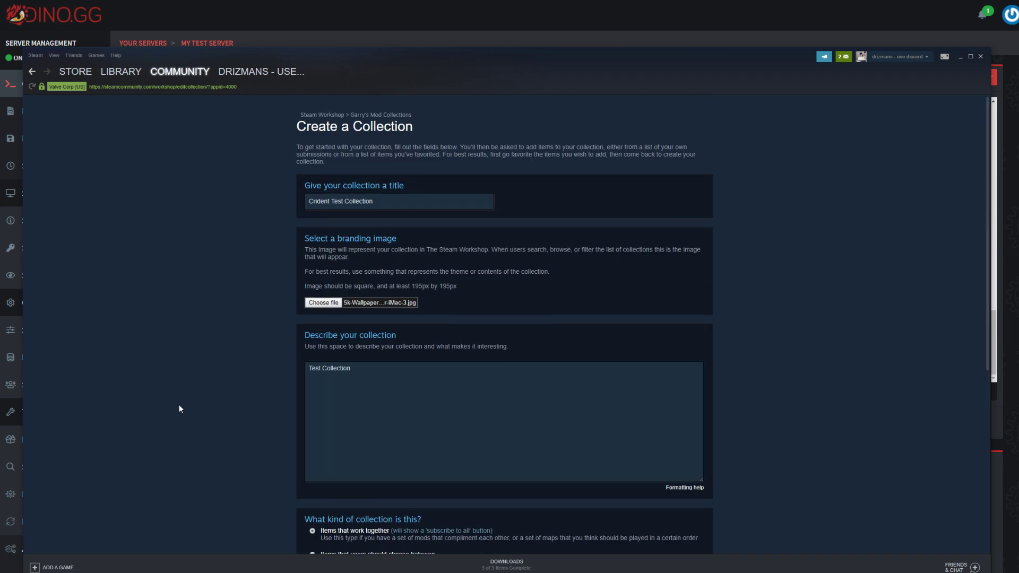
scroll(178, 404, down, 8)
click(671, 481)
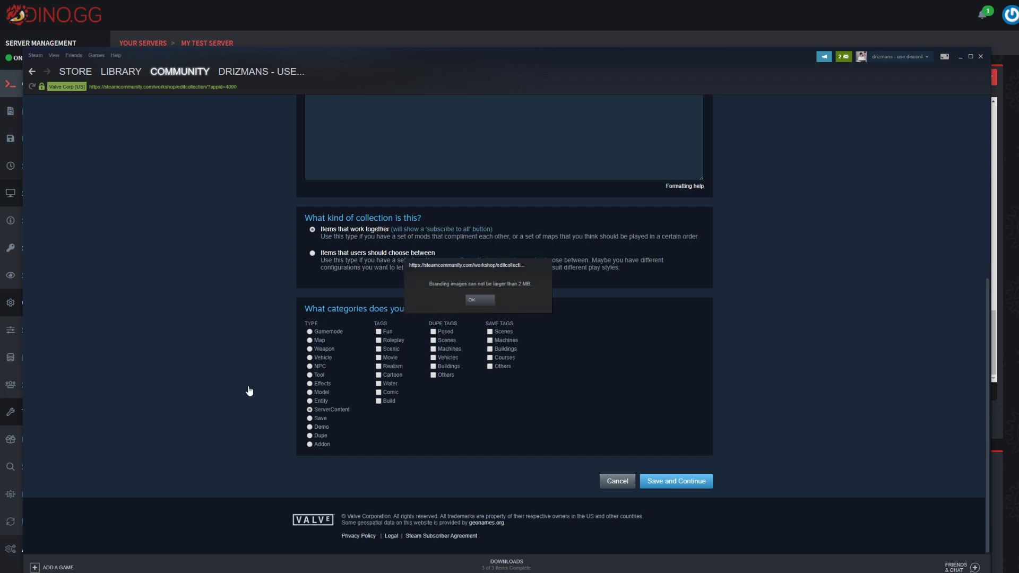
click(479, 302)
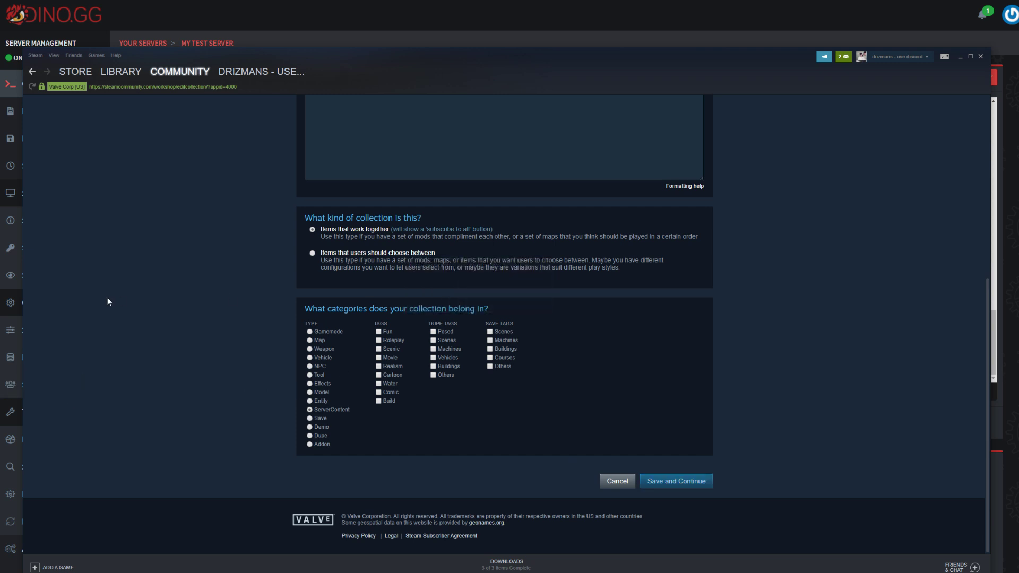
Step: Replace the branding image with aw1mwZQ.jpg and save the collection's basic information
click(323, 303)
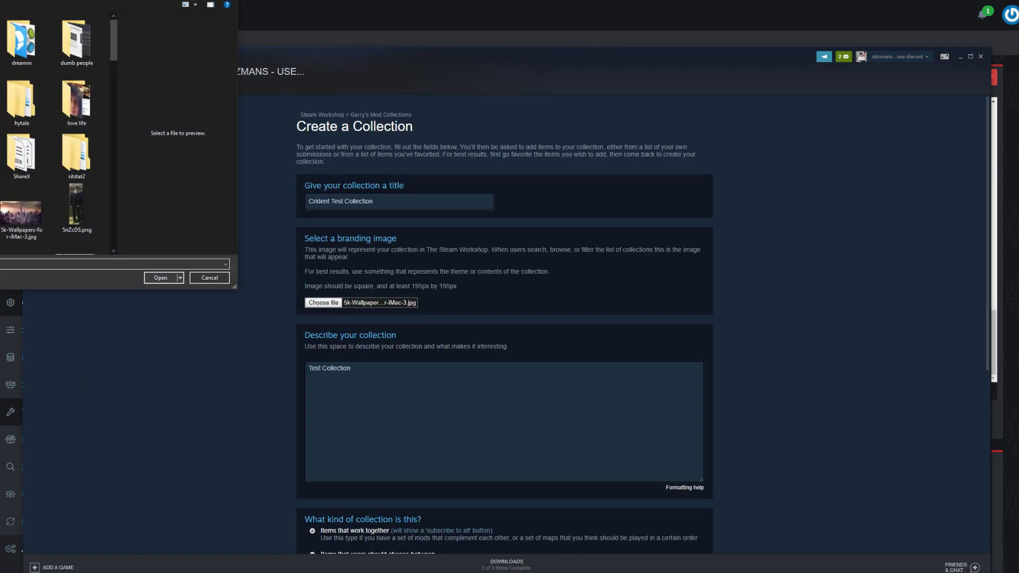
scroll(22, 200, down, 1)
double_click(76, 212)
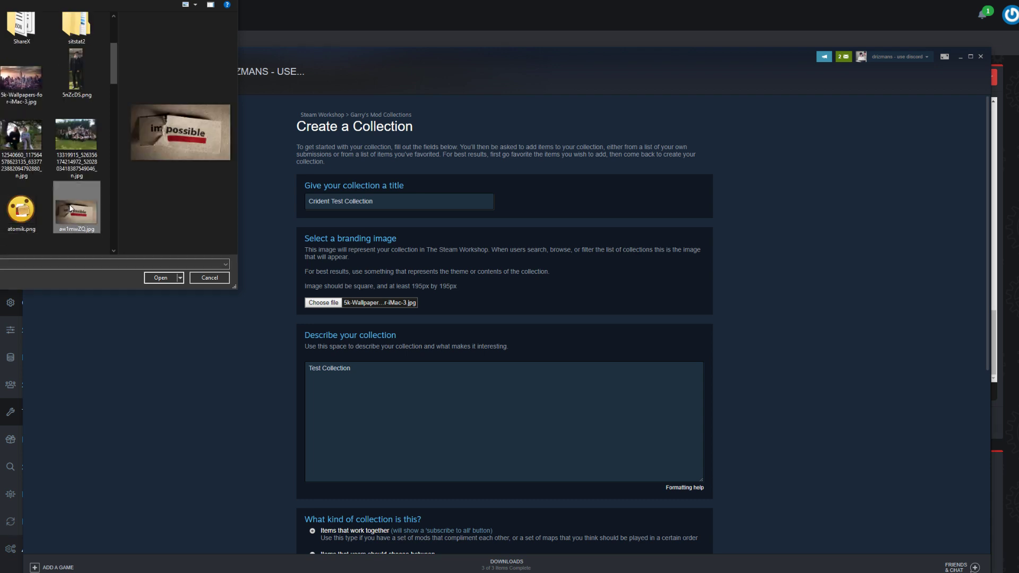
scroll(680, 505, down, 5)
click(661, 481)
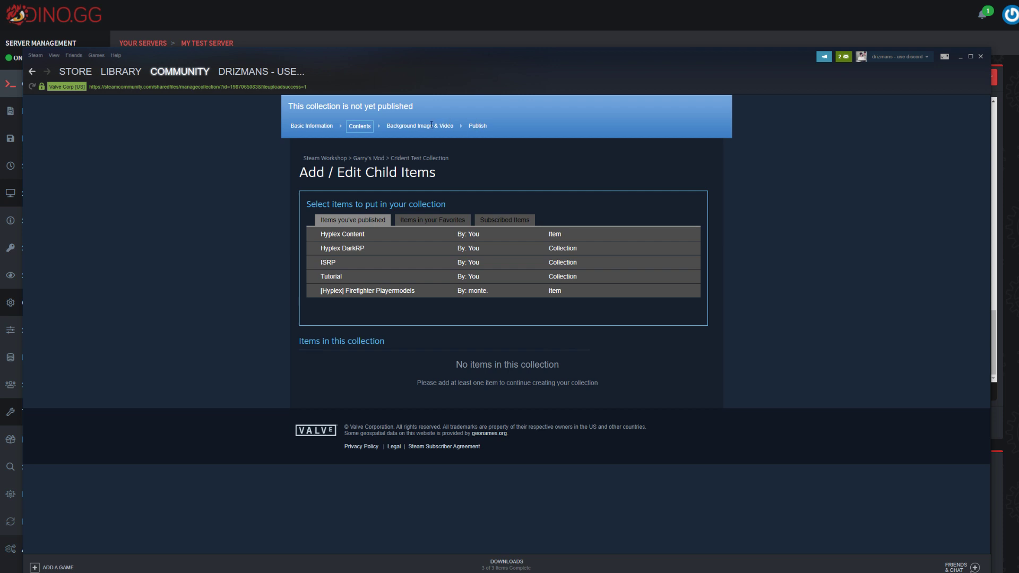
Step: Add Advanced Duplicator 2 from the subscribed items to the collection and save its contents
click(443, 221)
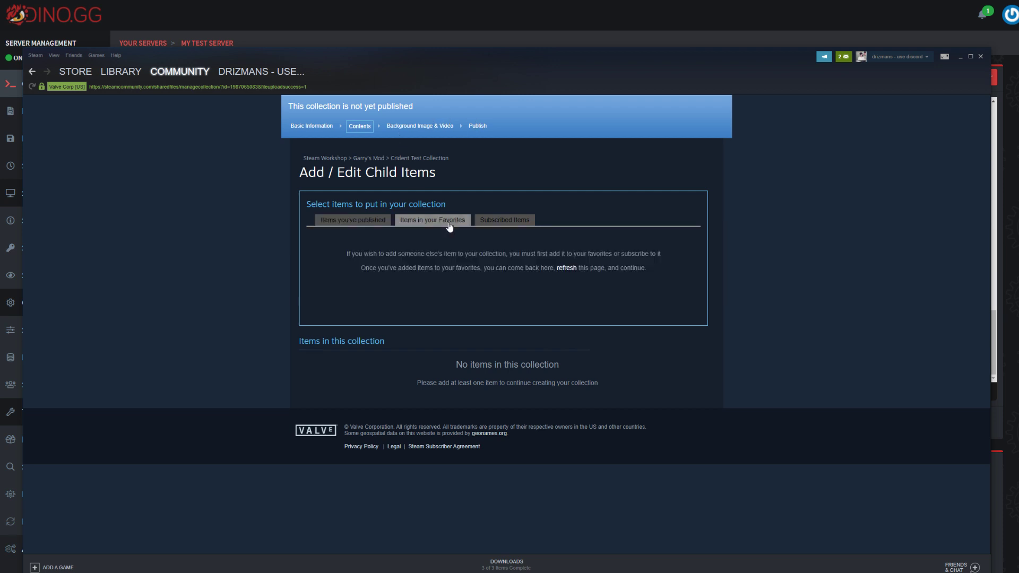
click(491, 222)
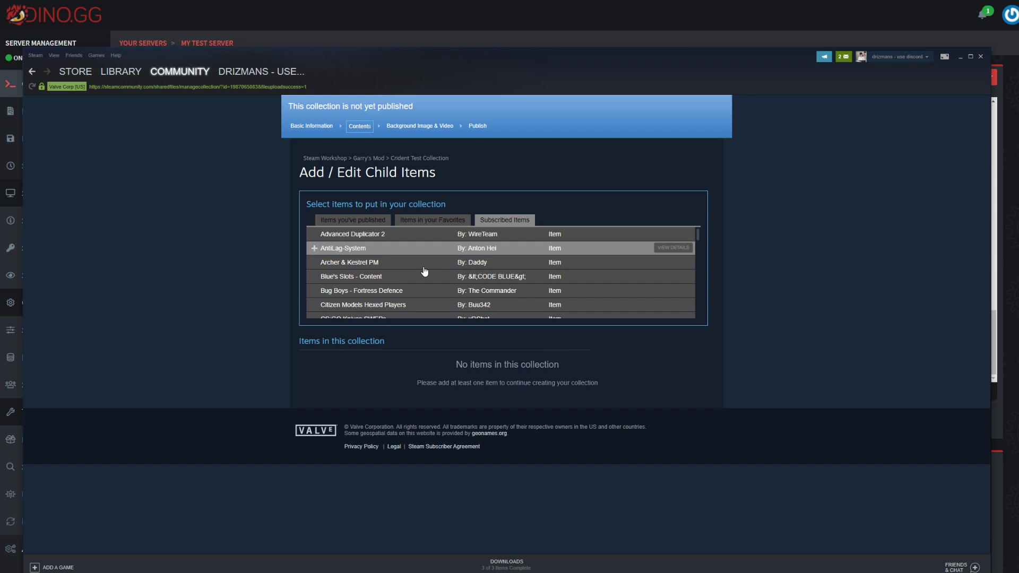
scroll(423, 271, down, 3)
scroll(504, 268, up, 3)
scroll(501, 298, down, 4)
scroll(467, 273, up, 4)
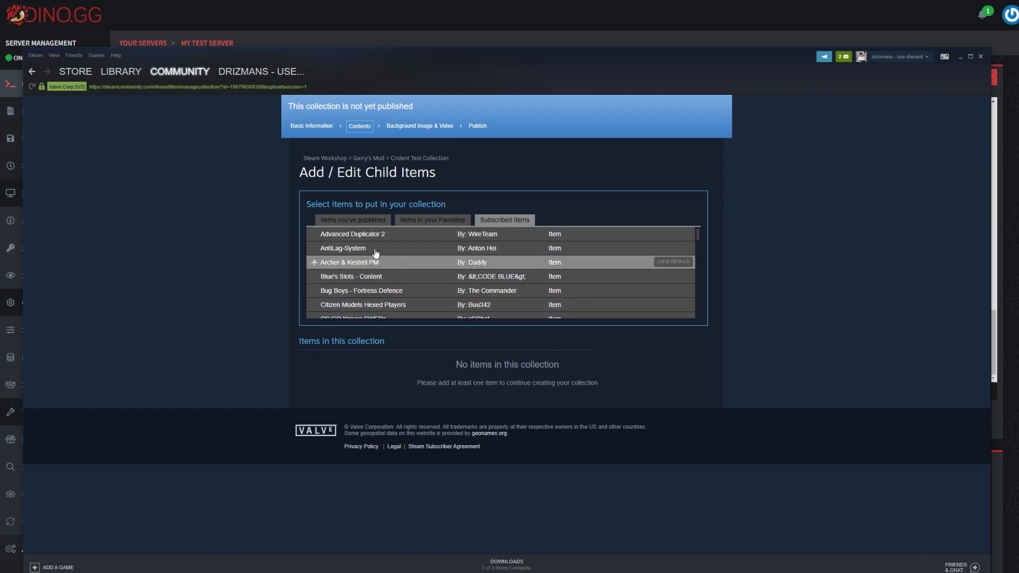
click(314, 236)
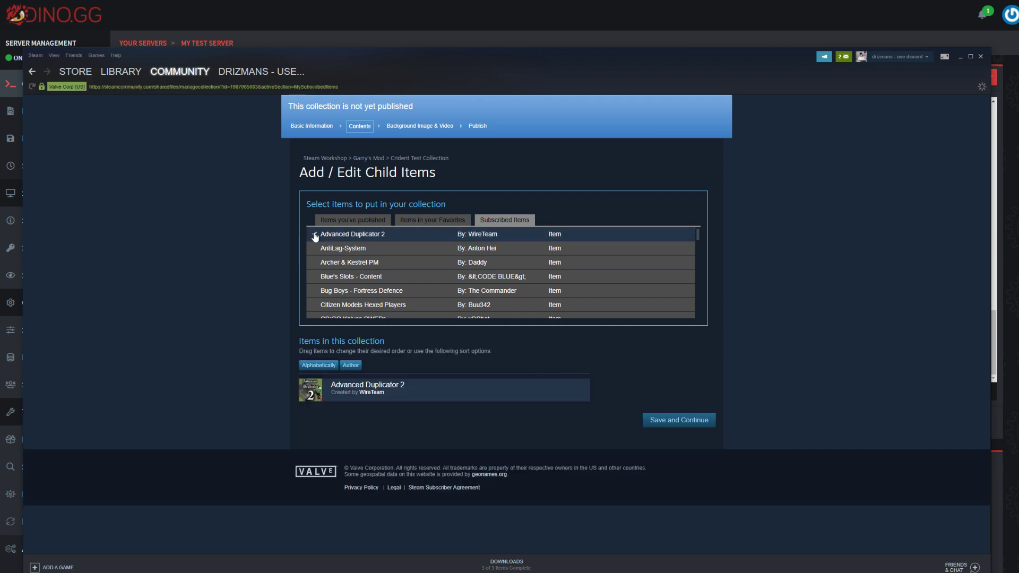
click(672, 421)
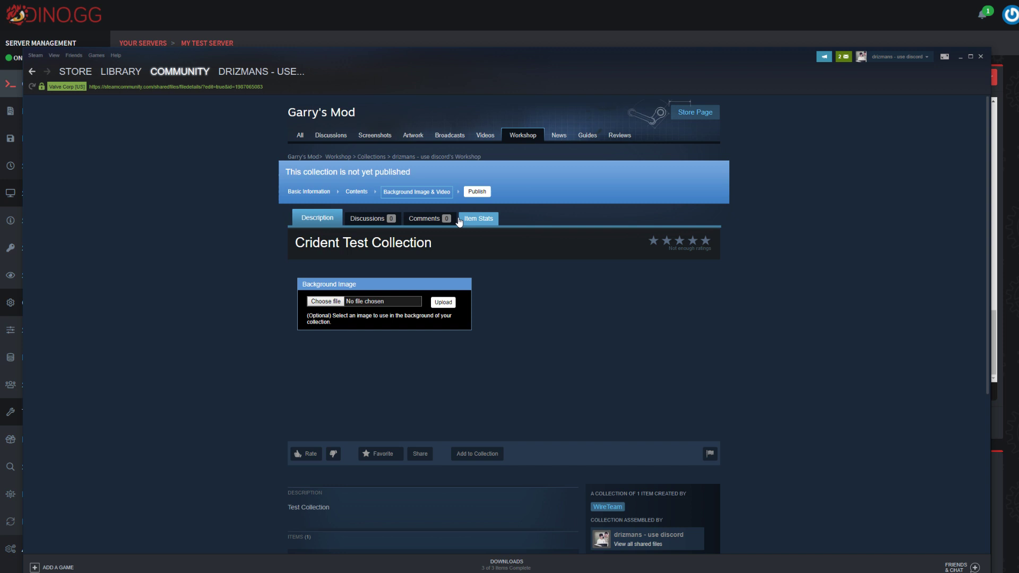
Step: Review the draft page of Crident Test Collection without adding a background image, and publish the collection
scroll(222, 227, down, 5)
scroll(221, 219, up, 2)
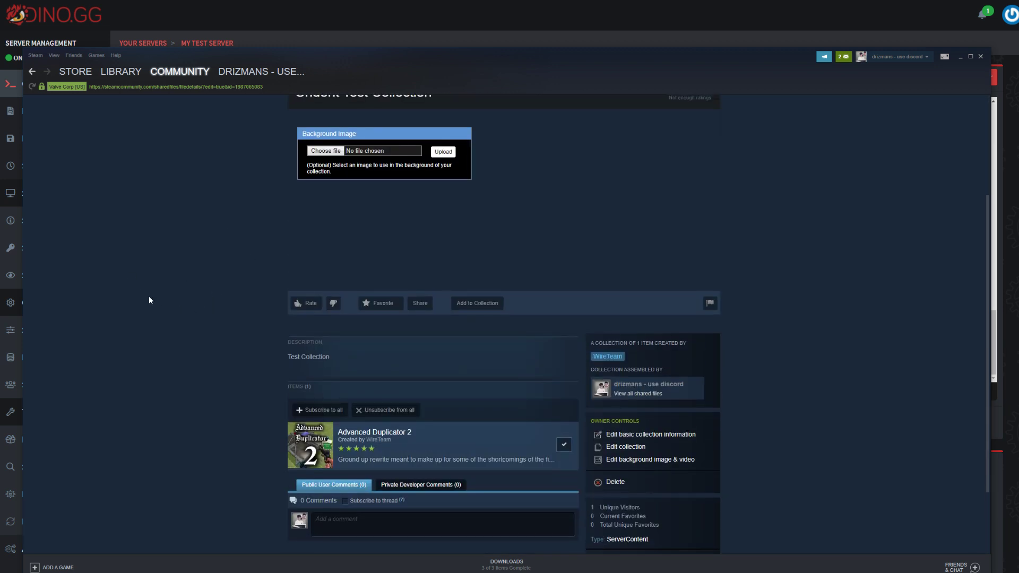
scroll(348, 320, up, 3)
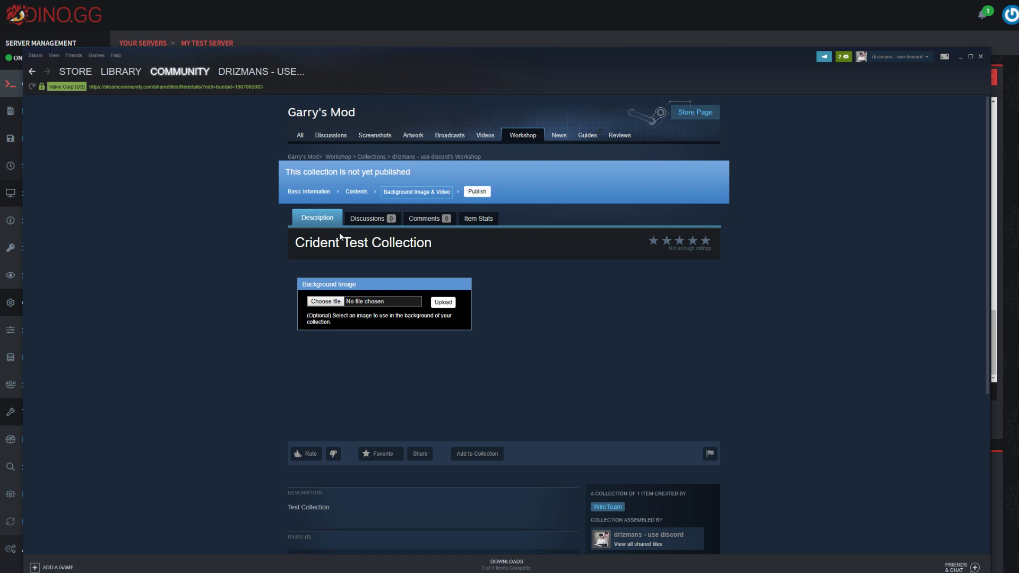
scroll(584, 452, down, 5)
scroll(585, 454, up, 5)
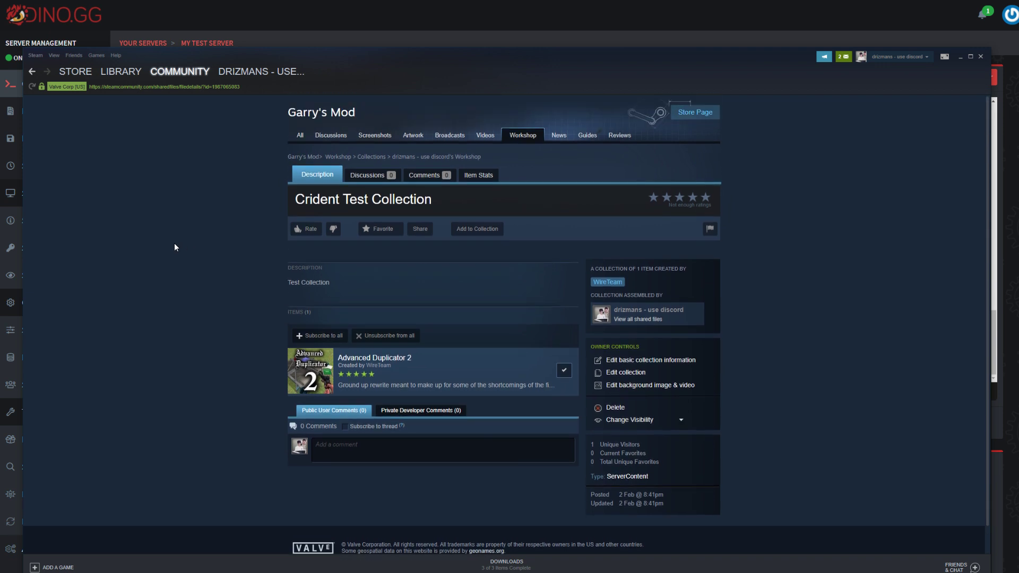
Step: Open the FSpectate addon from the followed authors on the Workshop home page and add it to Crident Test Collection
click(336, 158)
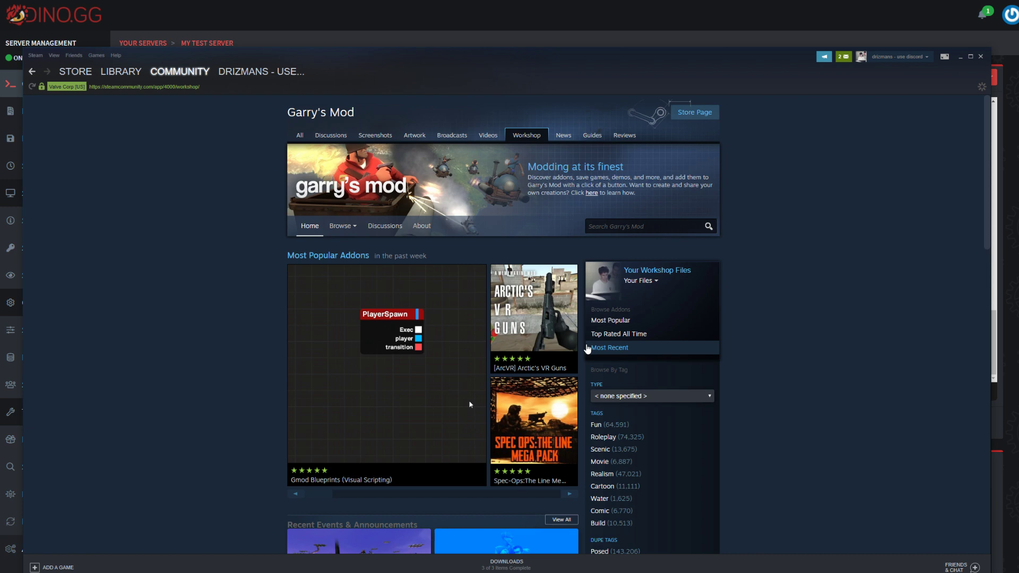
scroll(526, 318, down, 7)
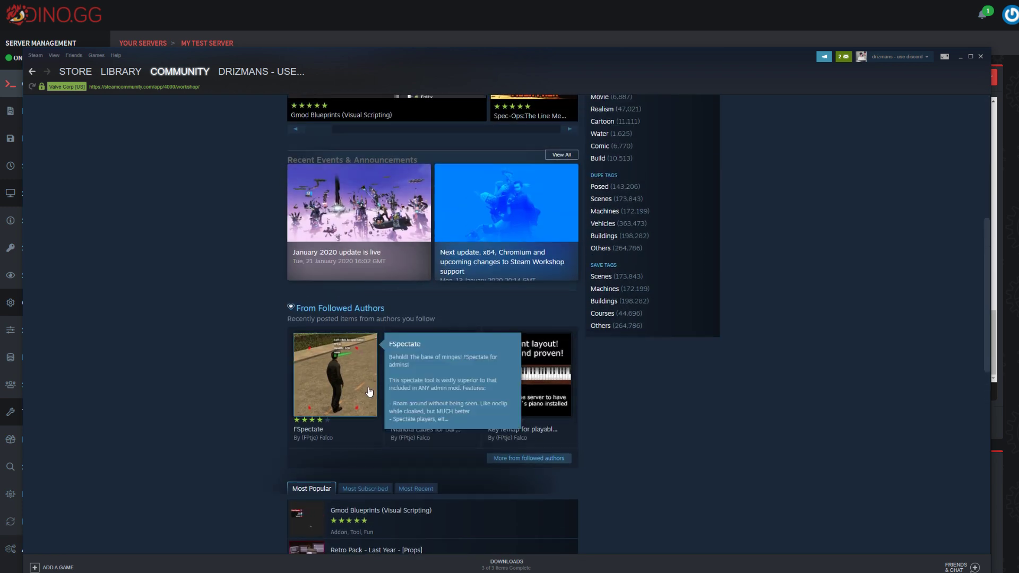
click(330, 390)
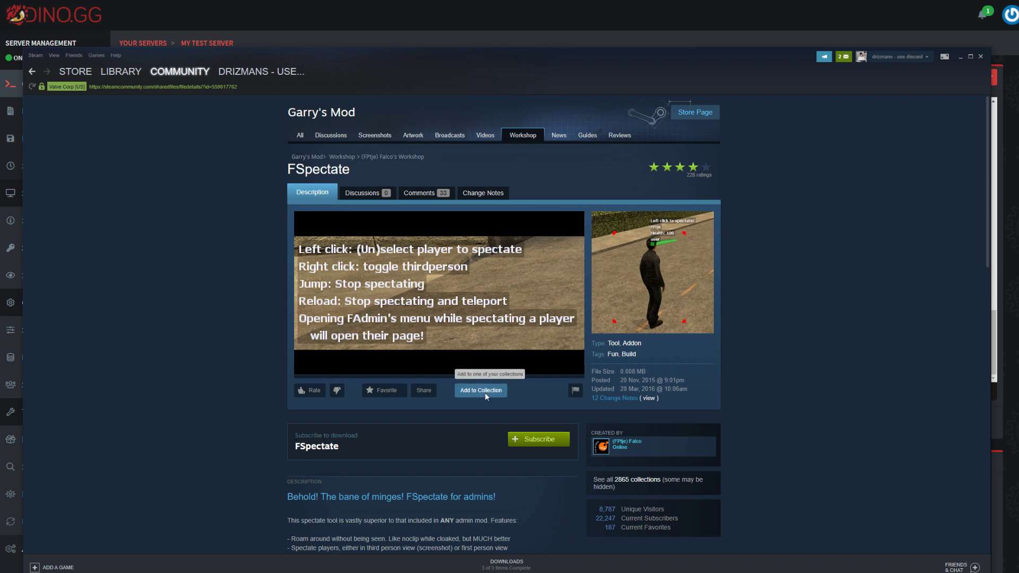
click(485, 393)
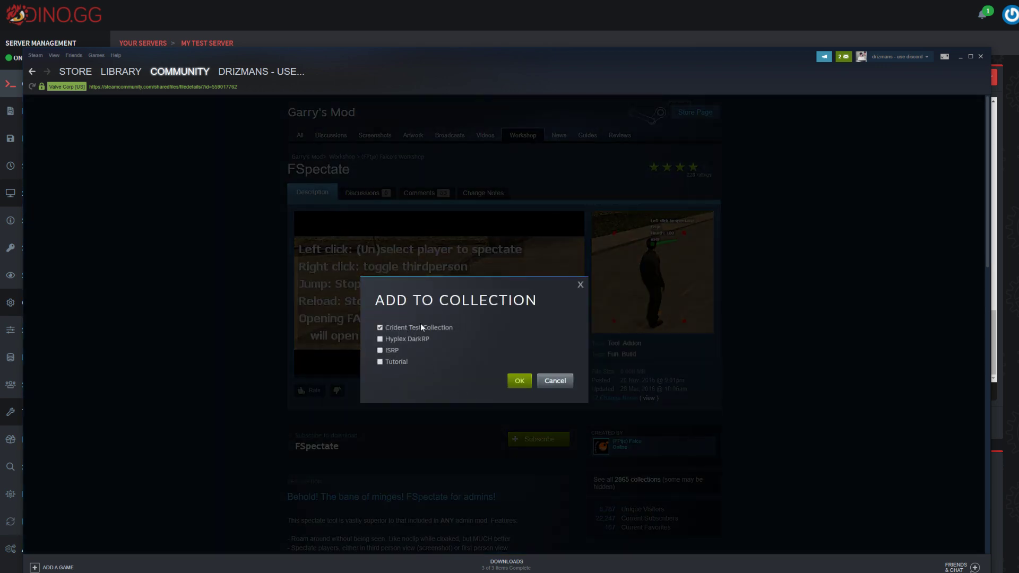
click(519, 381)
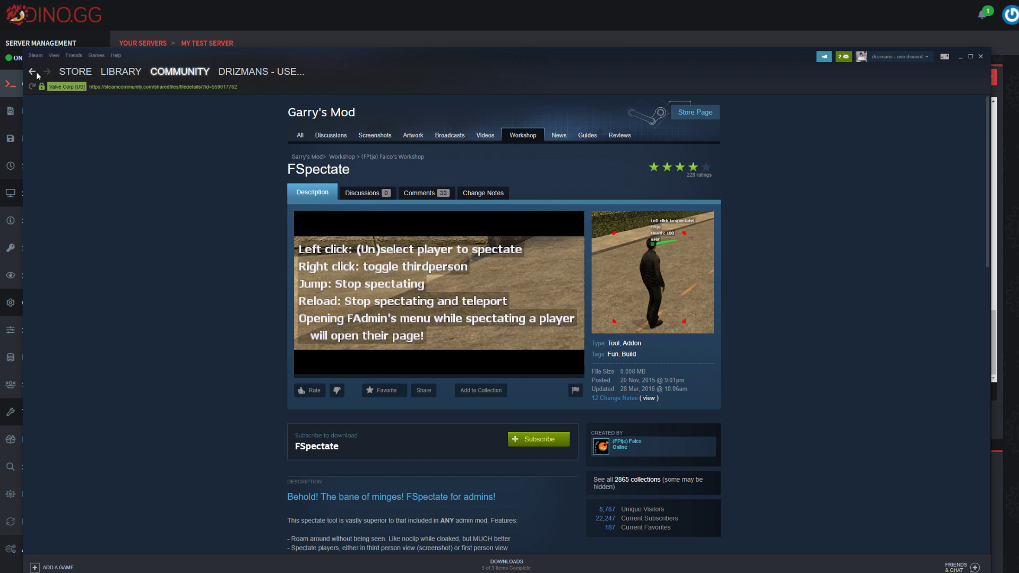
Step: Look through the Garry's Mod Workshop collections list, and return to the Crident Test Collection page
click(349, 158)
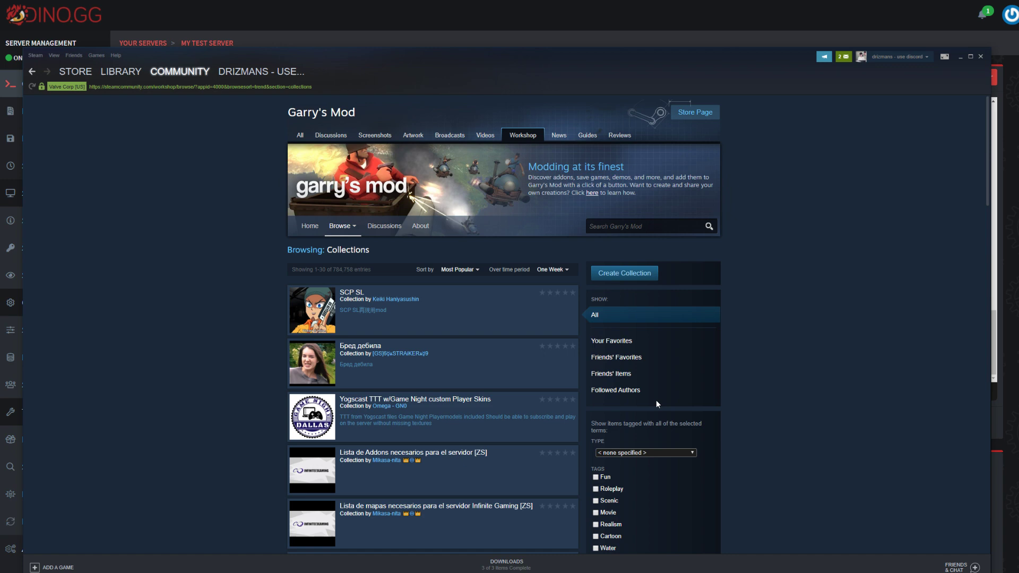
scroll(658, 403, down, 10)
scroll(660, 398, up, 10)
scroll(659, 392, down, 6)
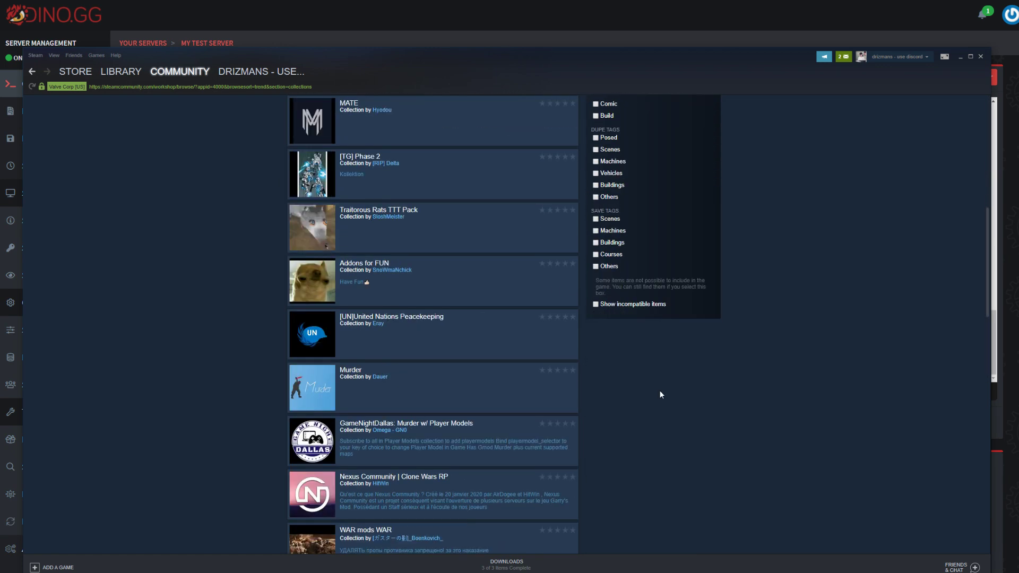
scroll(660, 390, up, 6)
scroll(662, 393, up, 1)
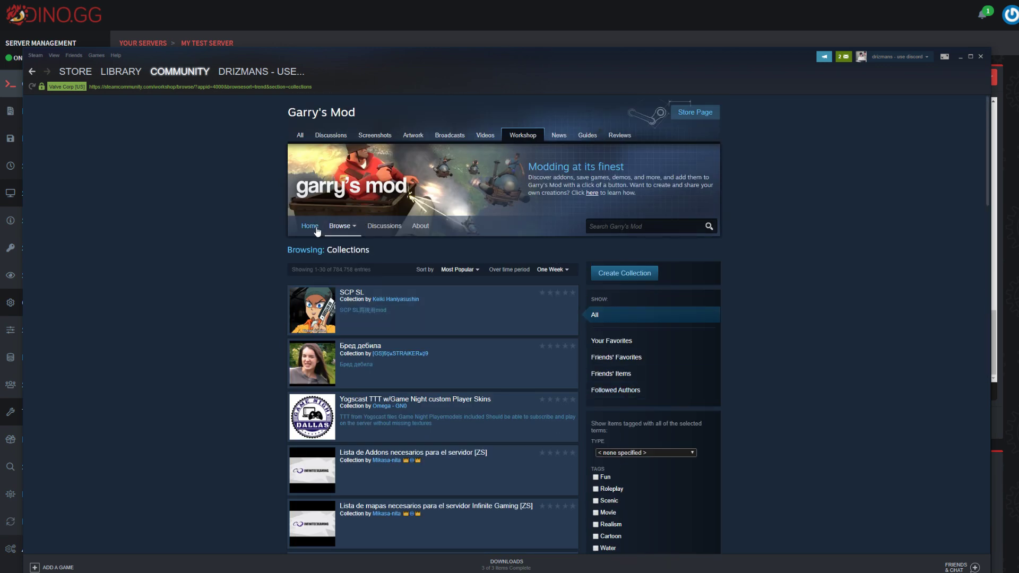
mouse_move(342, 226)
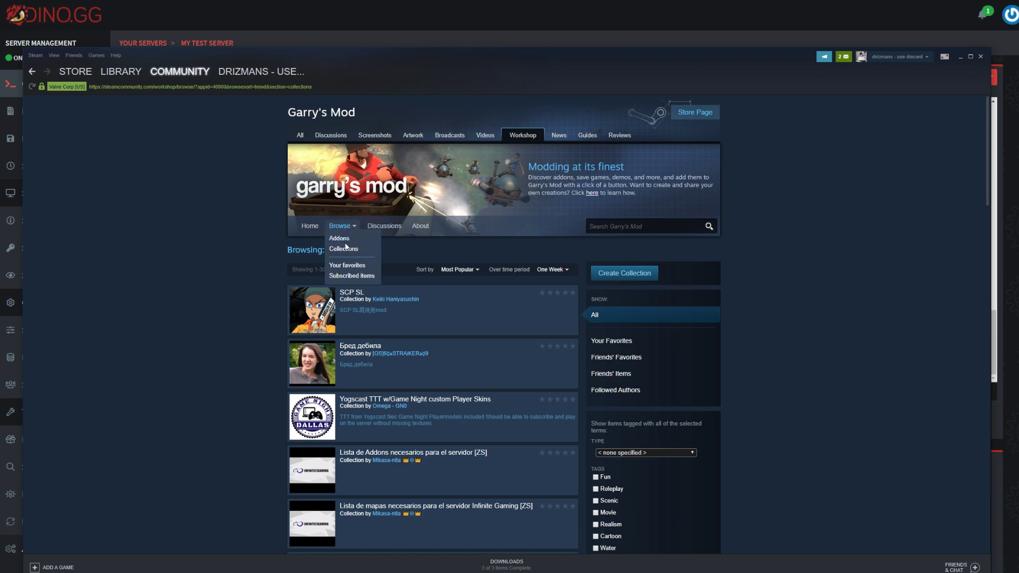
click(33, 71)
click(32, 72)
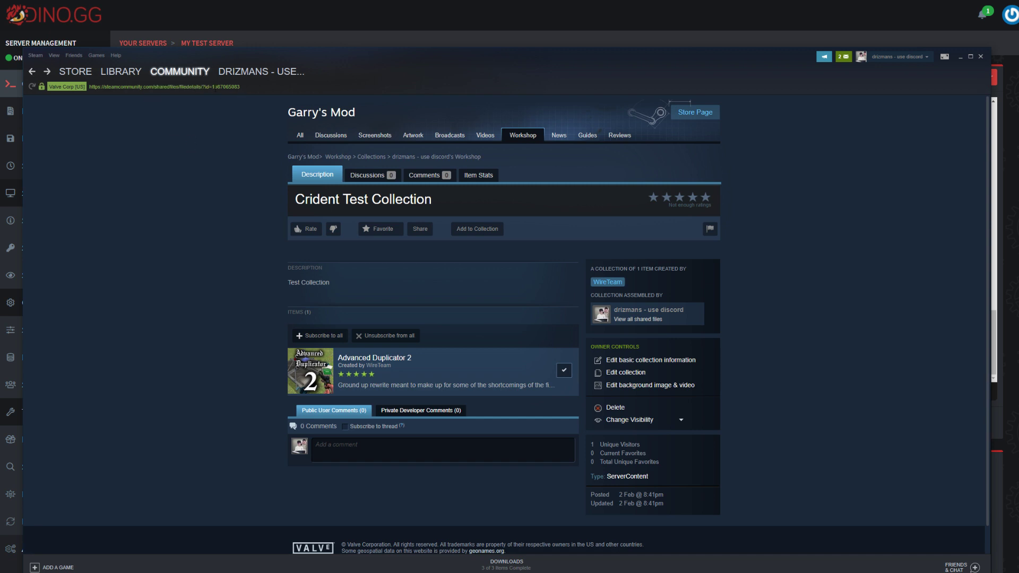
Step: Examine the ID number in the web address of the Crident Test Collection page
drag(213, 87, 90, 86)
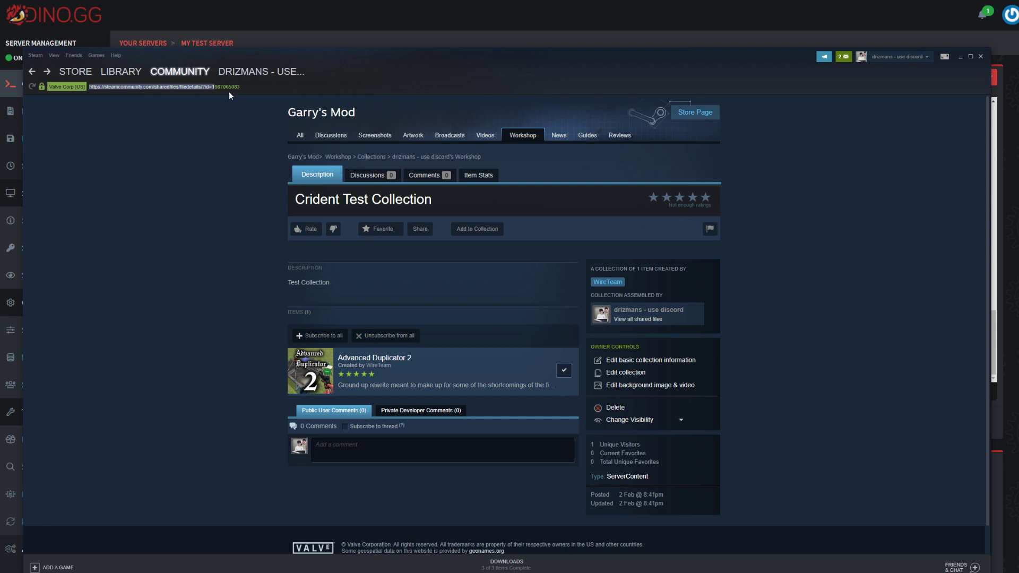
triple_click(228, 87)
click(170, 96)
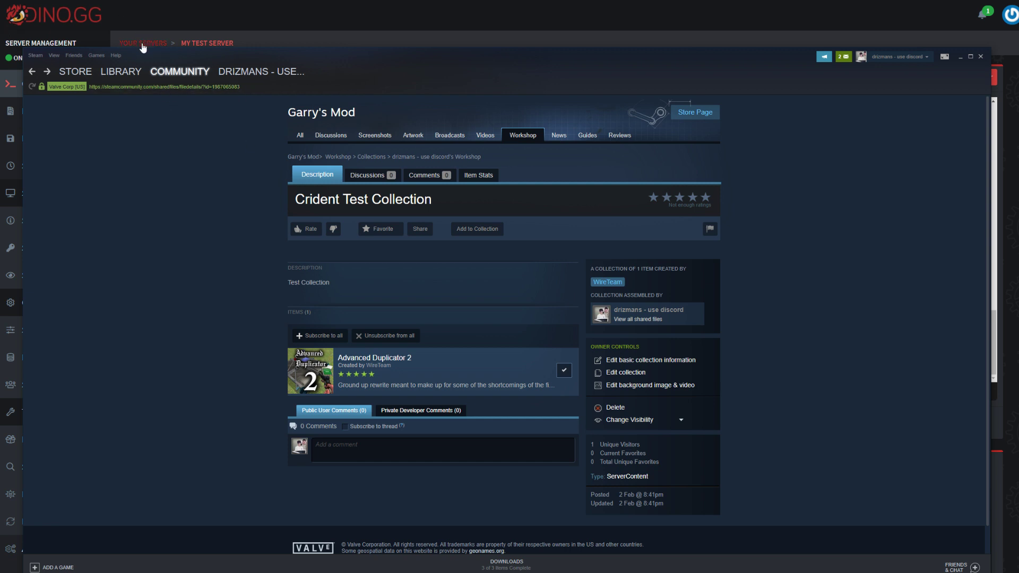
Step: Check in the Steam interface settings that "Display Steam URL address bar when available" is enabled, and accept the settings
click(73, 55)
mouse_move(36, 56)
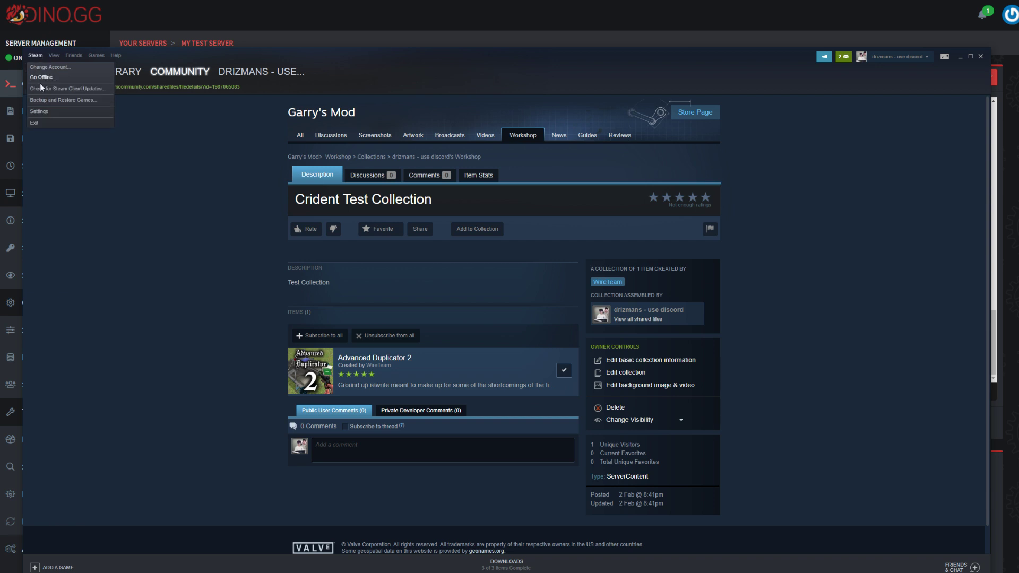
click(53, 111)
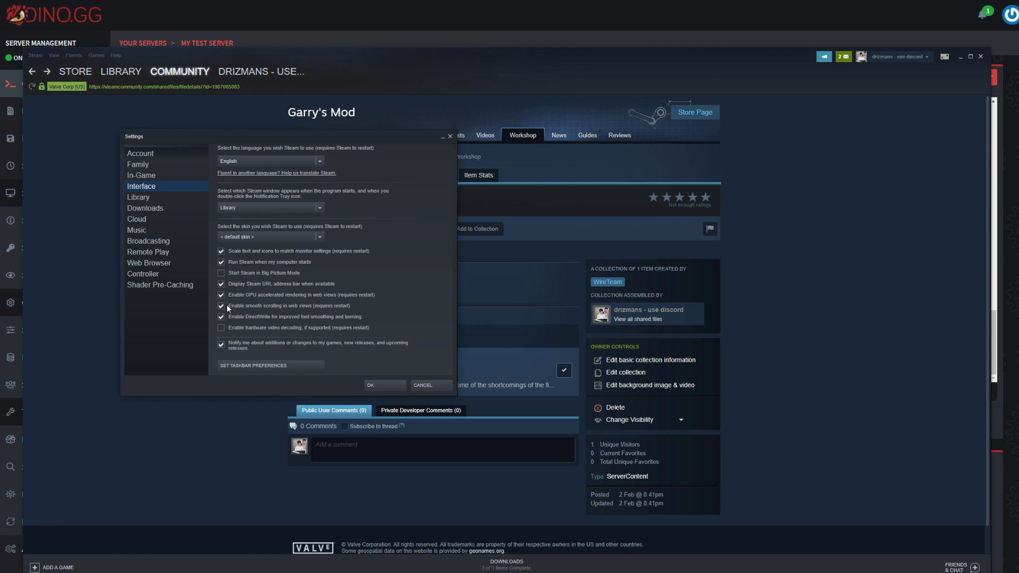
click(221, 283)
click(399, 384)
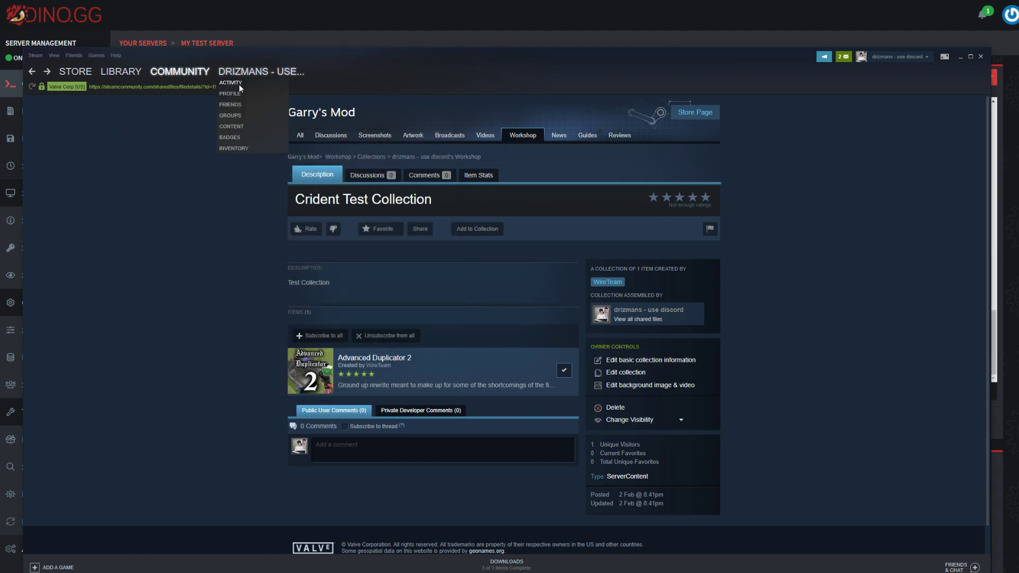
Step: Return to the Crident Test Collection page through the browsing history and reload it to refresh its item list
click(239, 83)
click(32, 72)
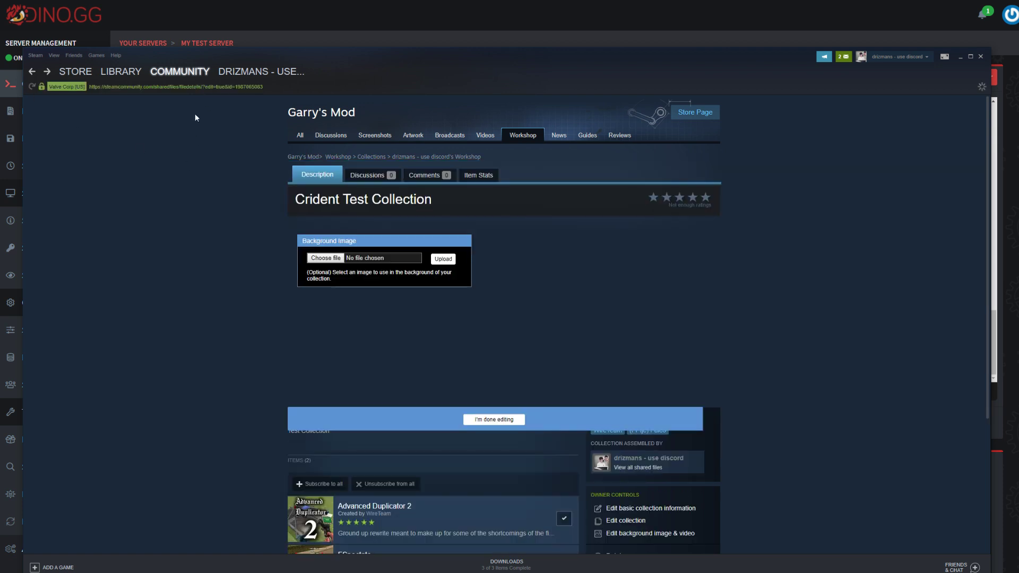
click(47, 72)
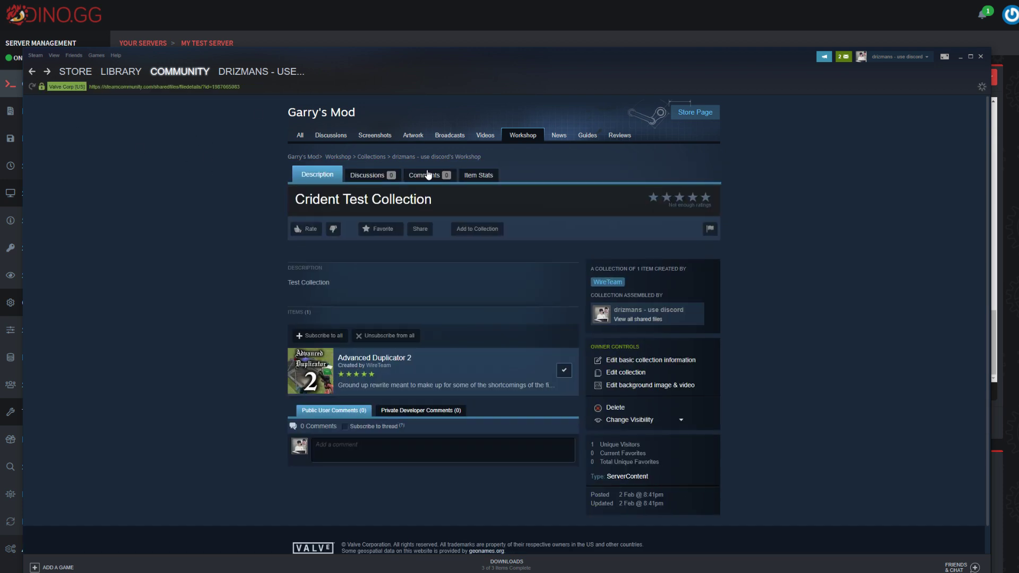
drag(242, 136, 220, 159)
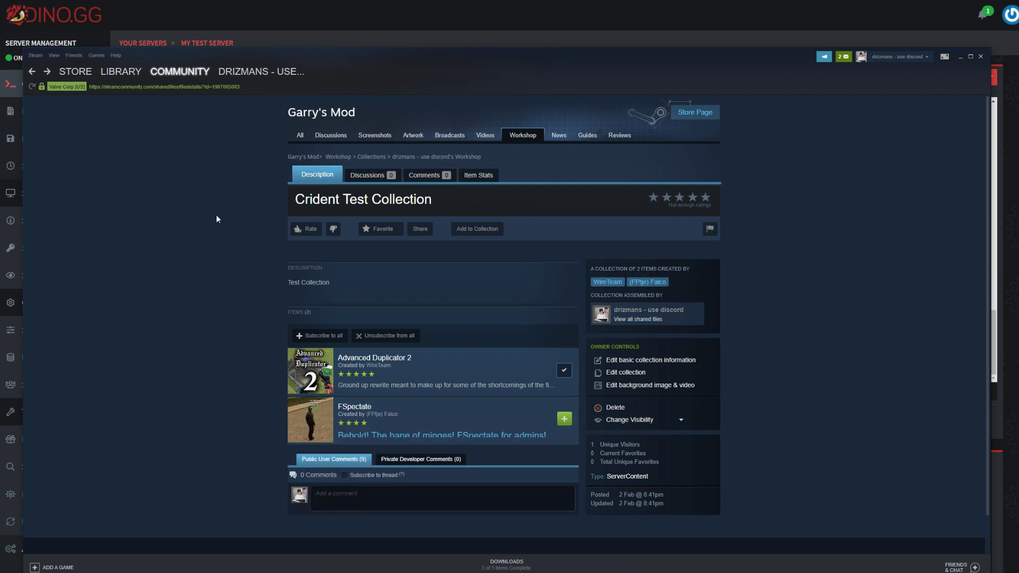
Step: Open the Advanced Duplicator 2 addon page, remove the addon from Crident Test Collection, and return to the collection
scroll(216, 218, down, 1)
click(565, 335)
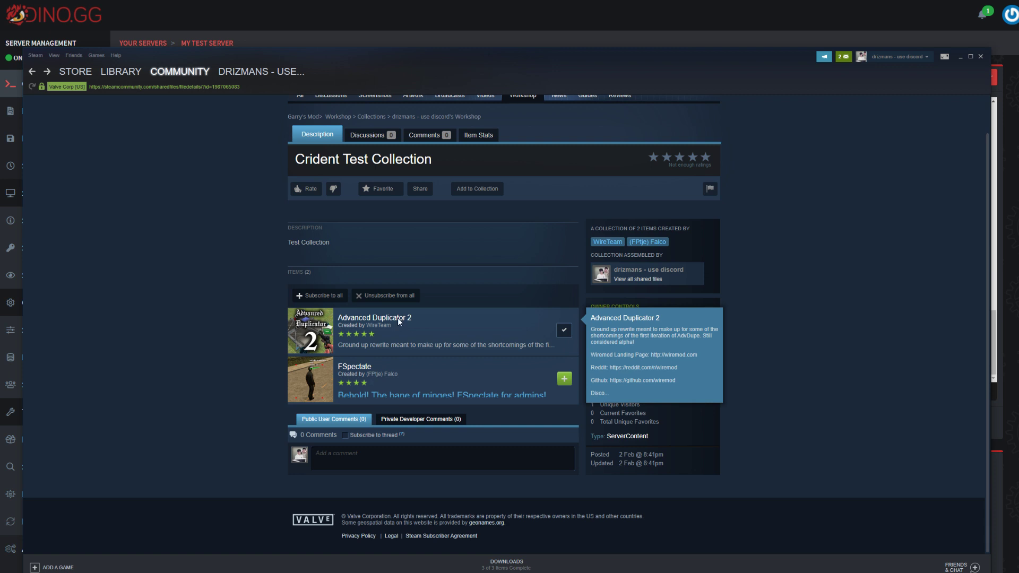
click(550, 301)
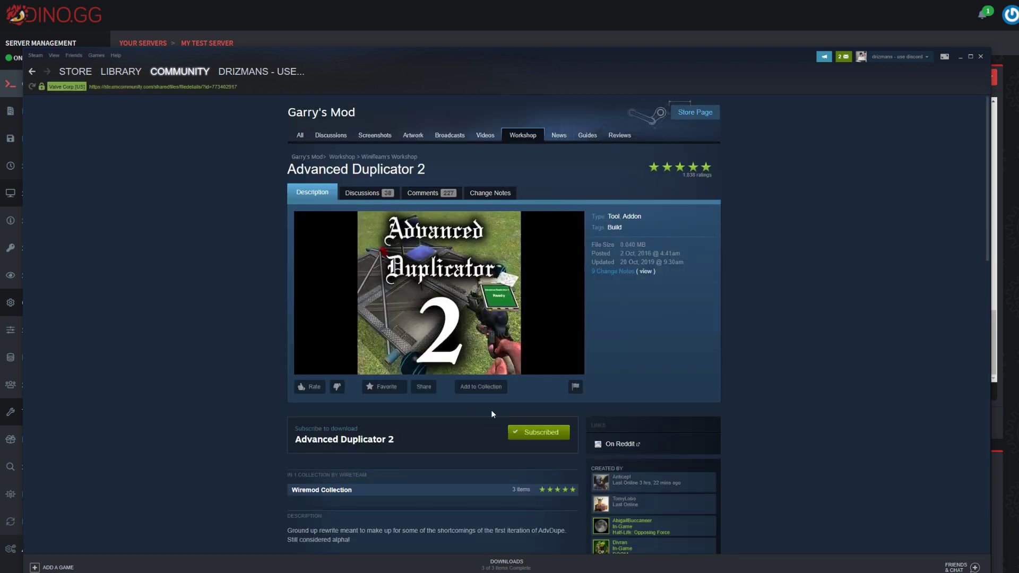
click(480, 386)
click(426, 328)
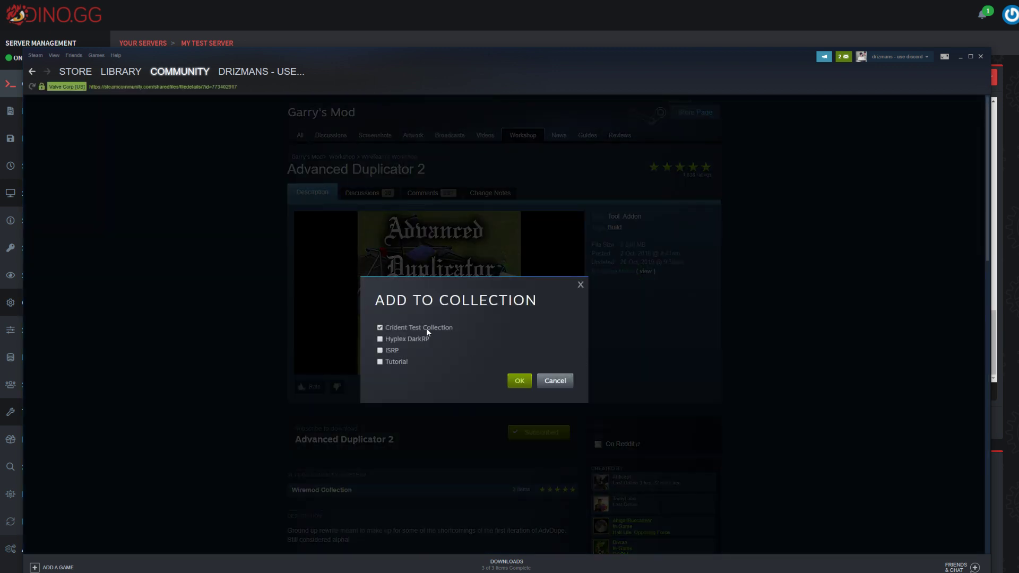
click(522, 381)
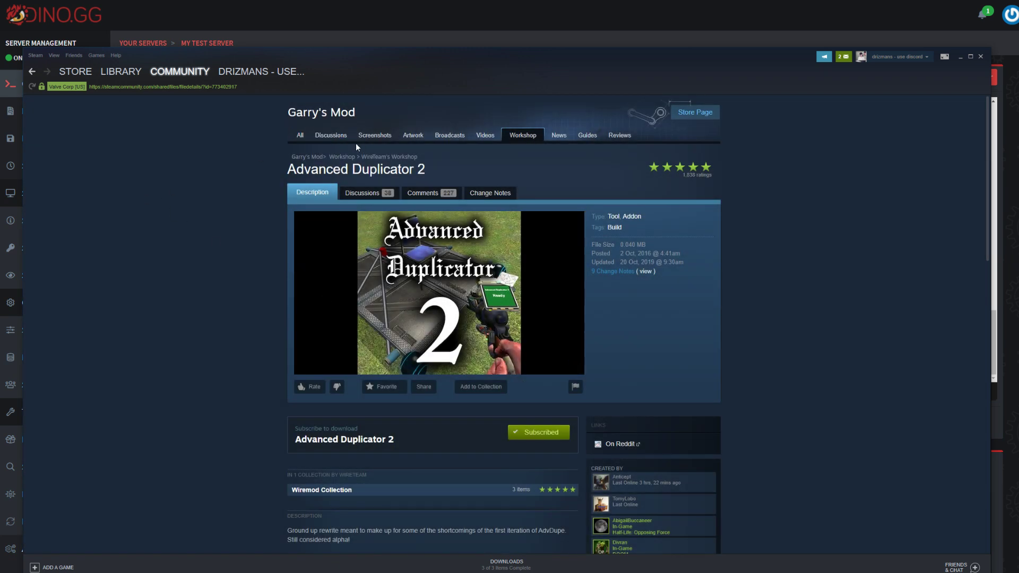
click(32, 73)
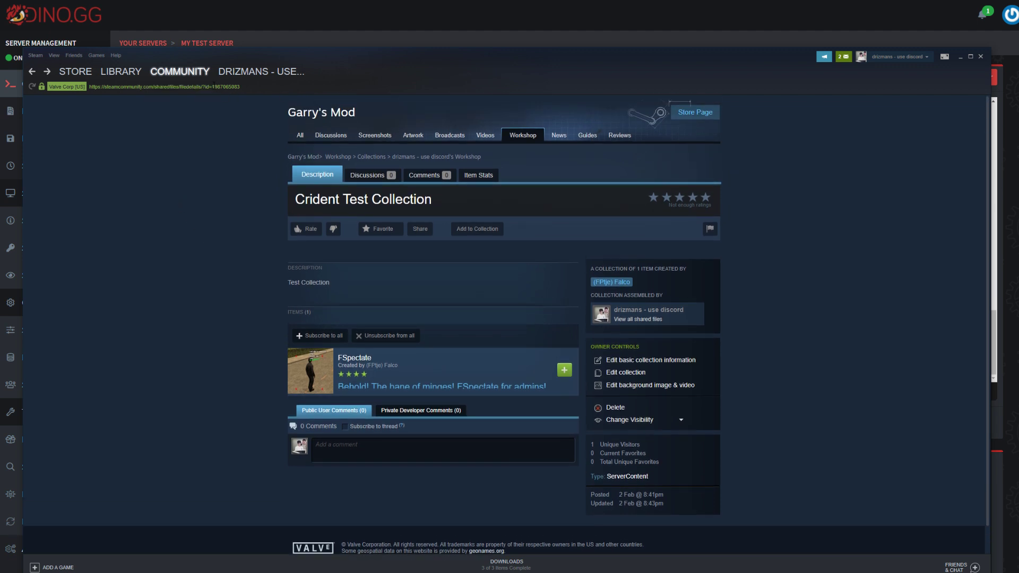
double_click(312, 86)
key(alt+Tab)
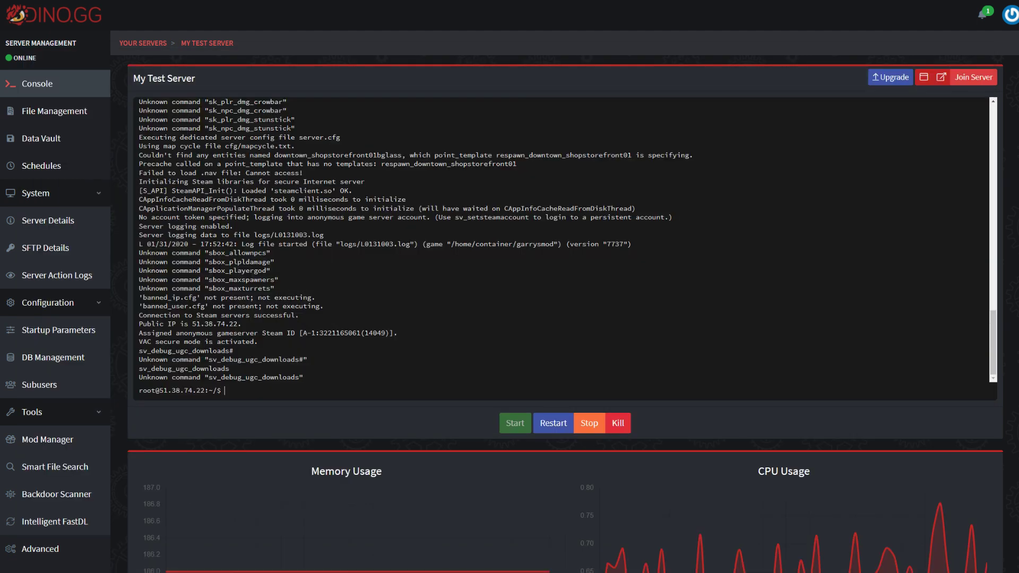
click(72, 330)
click(646, 211)
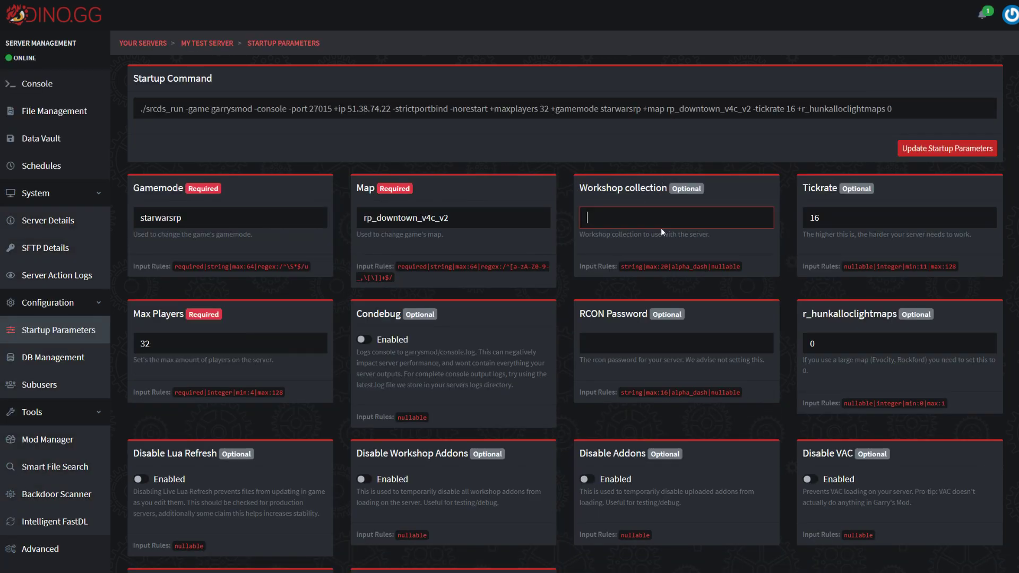
click(918, 151)
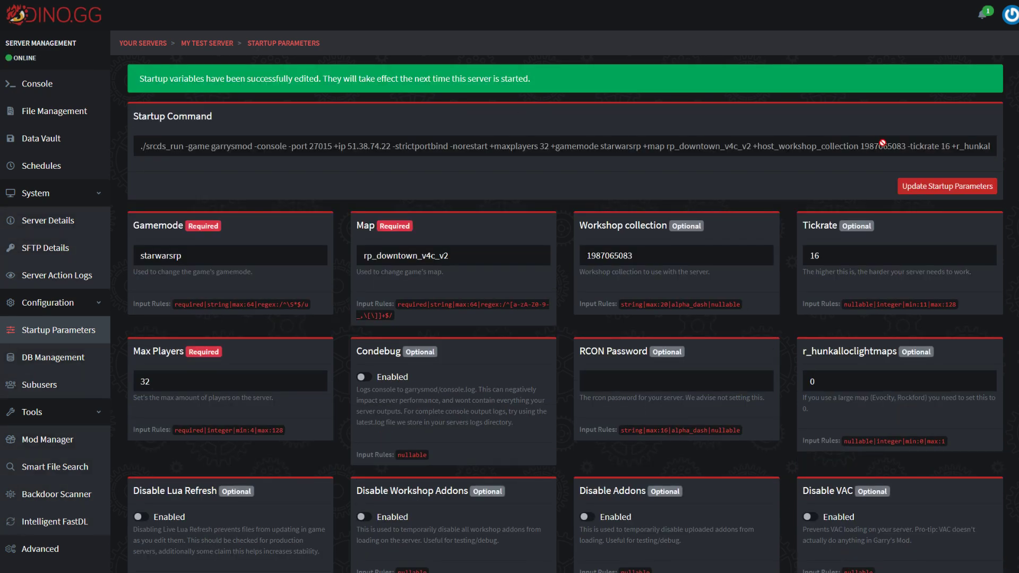
Step: Check the host_workshop_collection entry in the startup command, and restart My Test Server from its console
drag(906, 146, 781, 147)
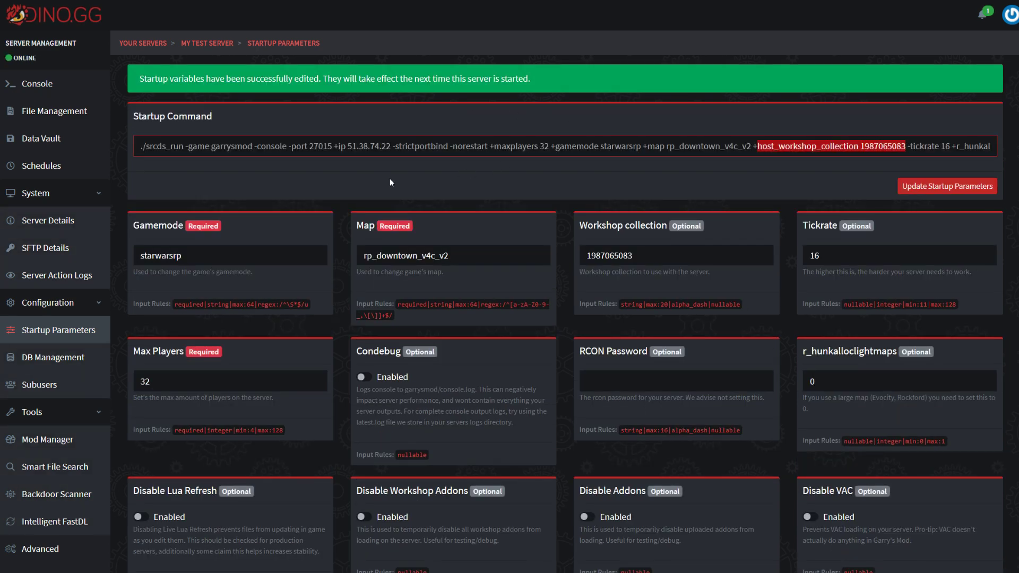
click(52, 91)
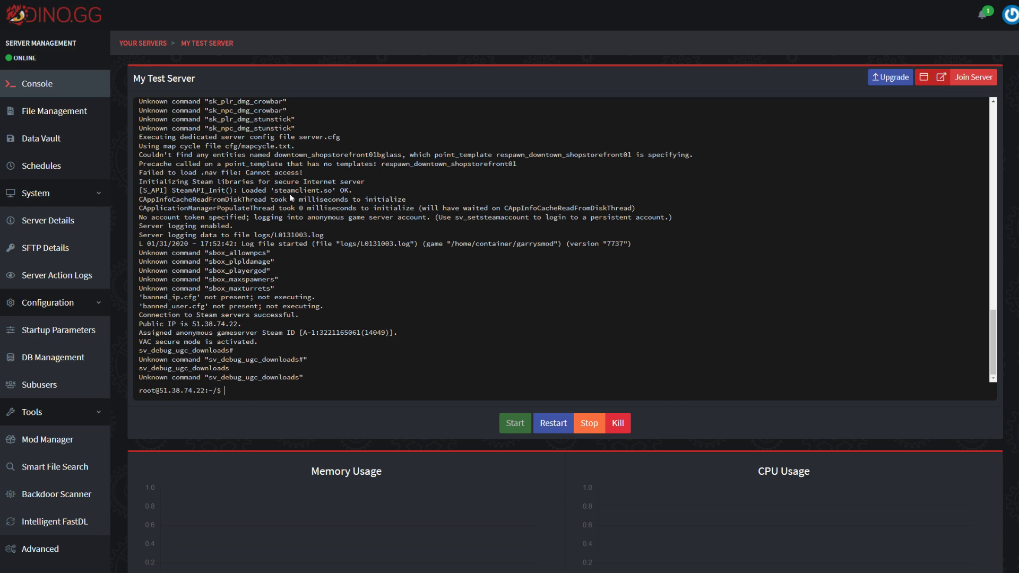
click(553, 423)
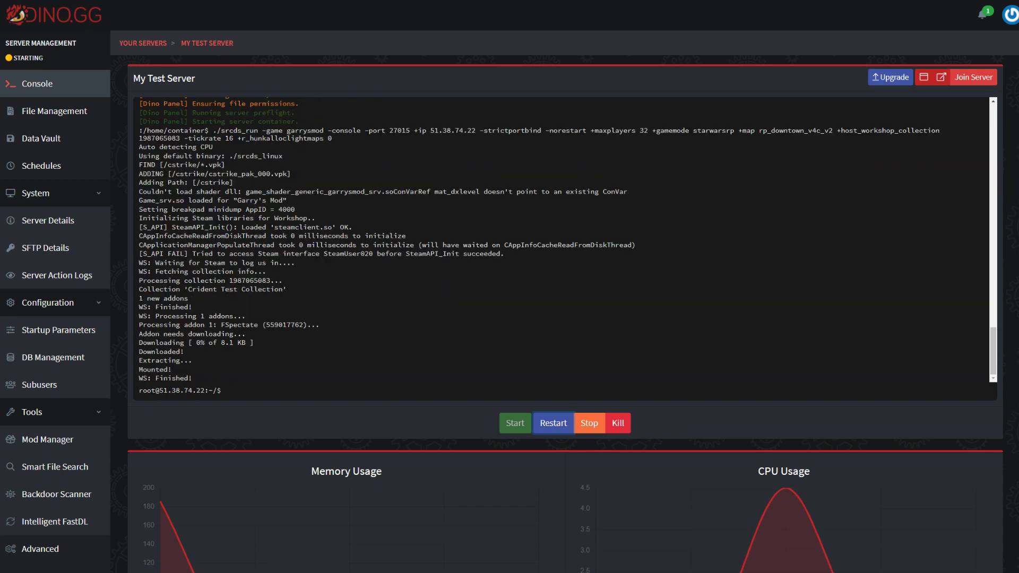
Step: Examine the console output for the processing of Crident Test Collection and the download of its addons
double_click(159, 239)
scroll(424, 239, up, 3)
click(329, 331)
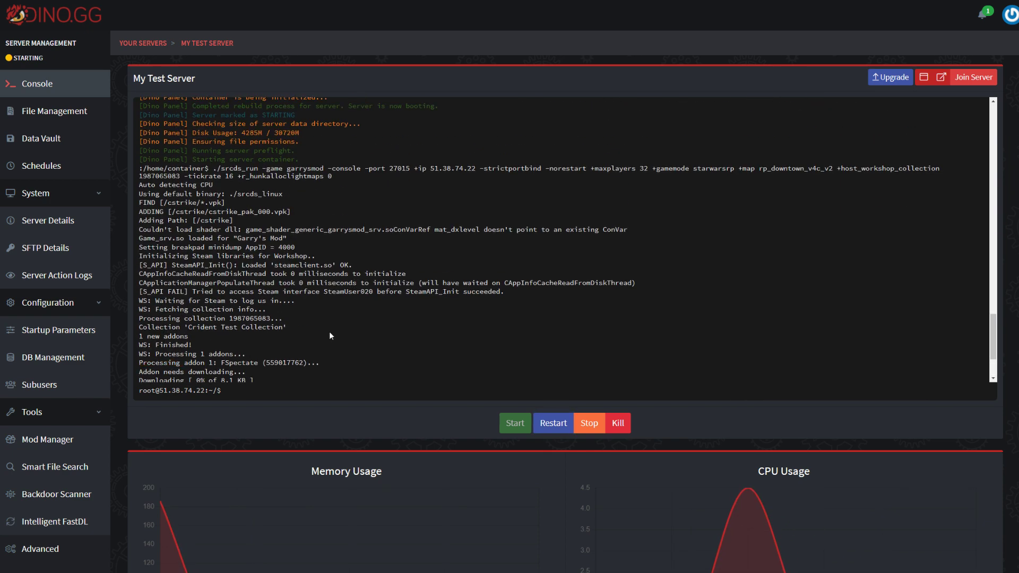
scroll(279, 286, up, 2)
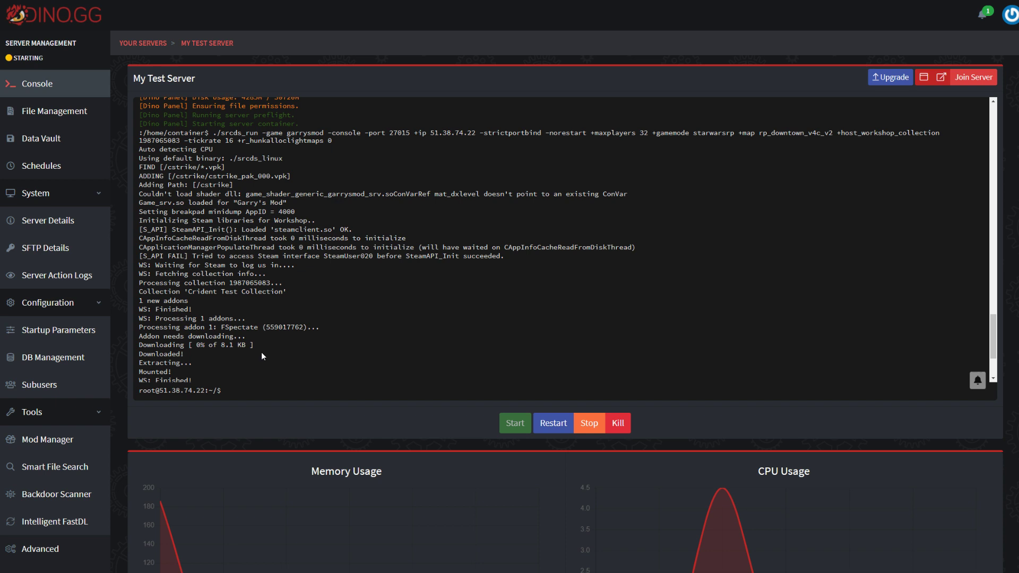
drag(262, 351, 132, 288)
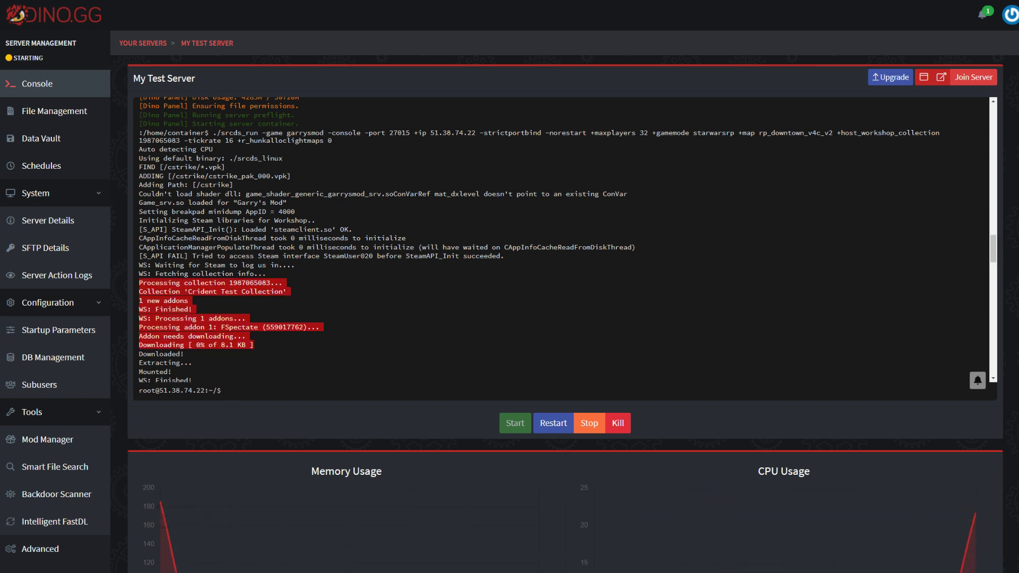
Step: Look through the server's garrysmod/addons folder and the rest of the garrysmod folder in the file manager
key(alt+Tab)
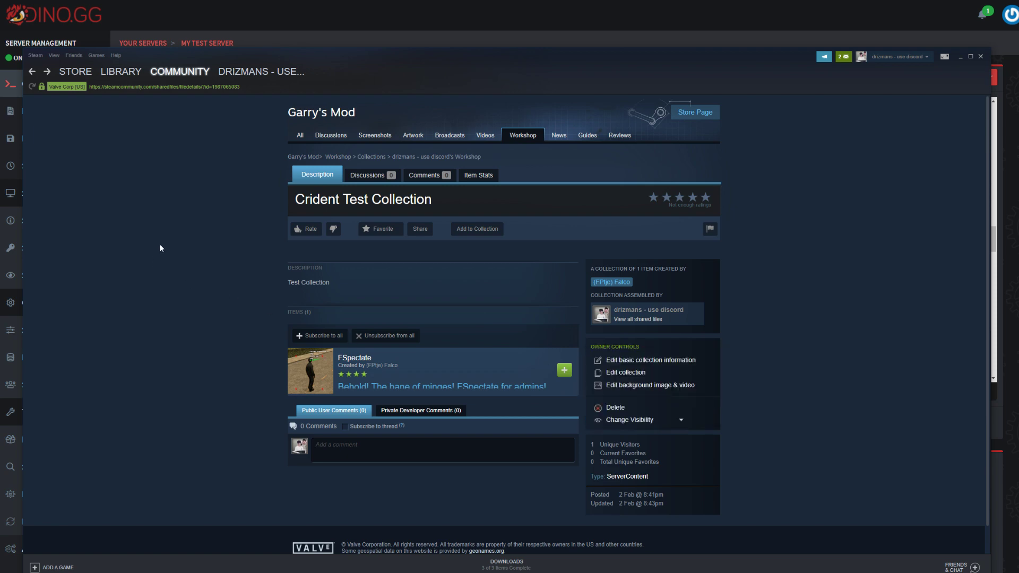
key(alt+Tab)
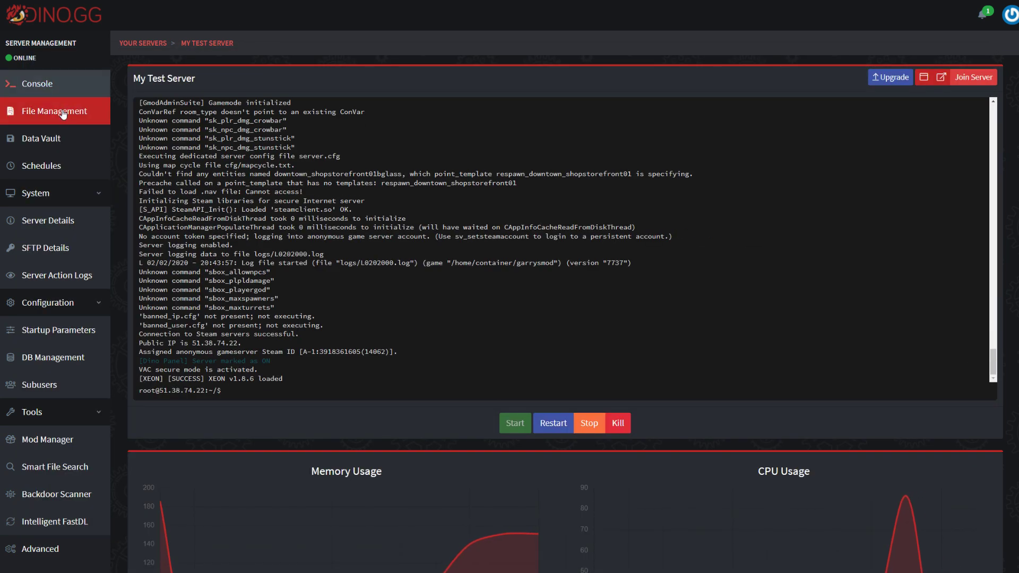
click(62, 114)
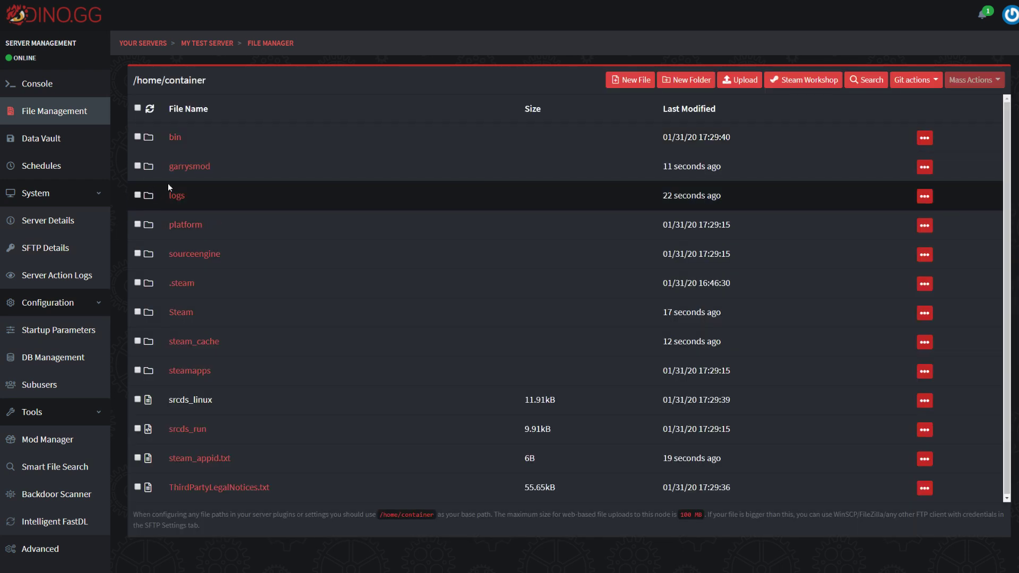
click(187, 168)
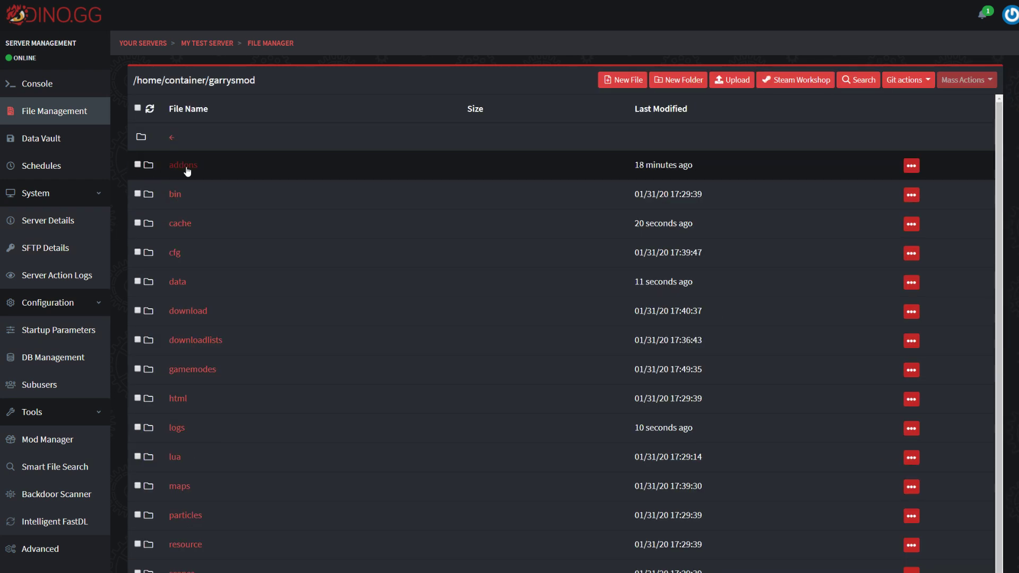
click(187, 168)
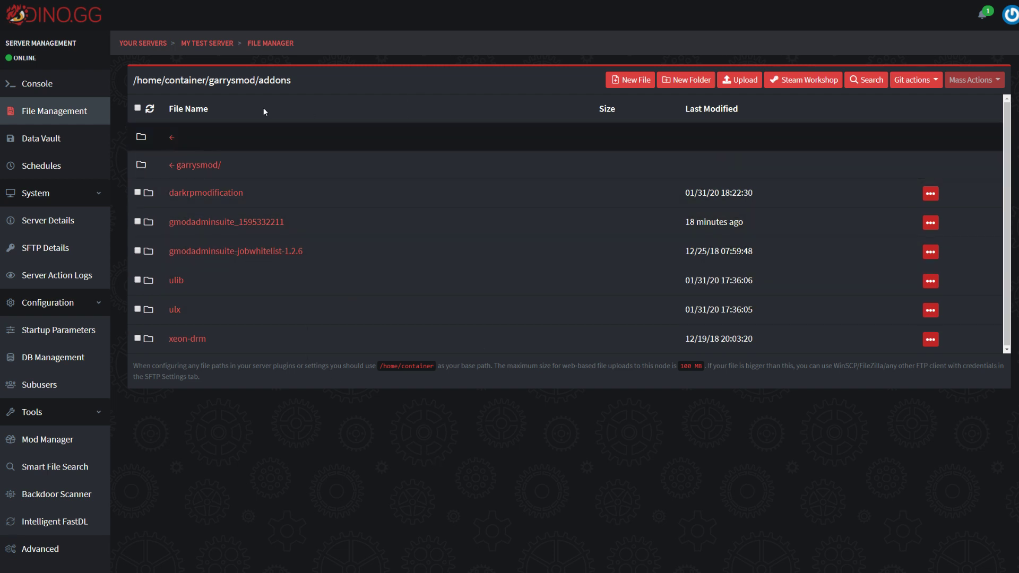
click(316, 173)
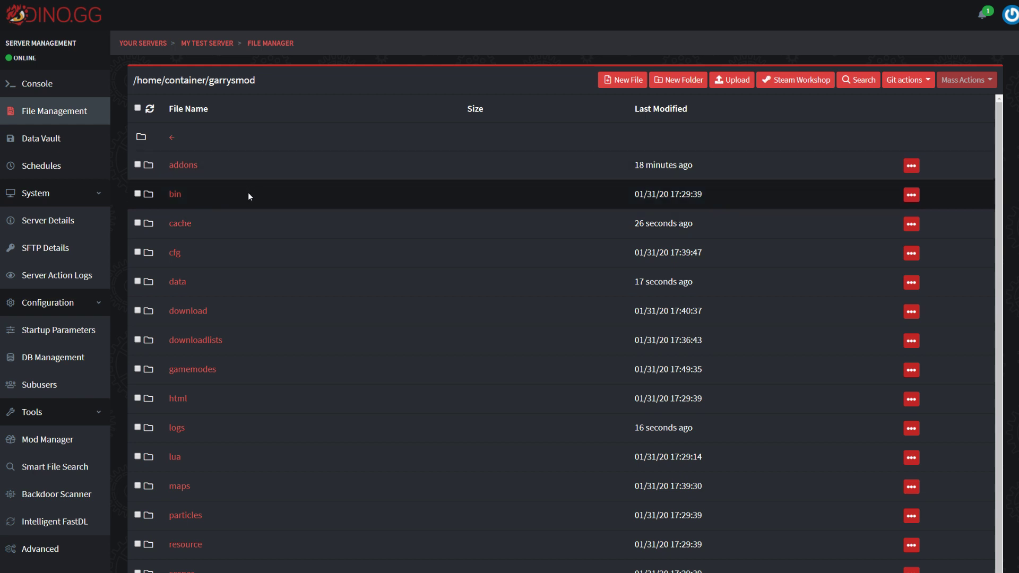
scroll(212, 232, down, 3)
scroll(239, 225, down, 2)
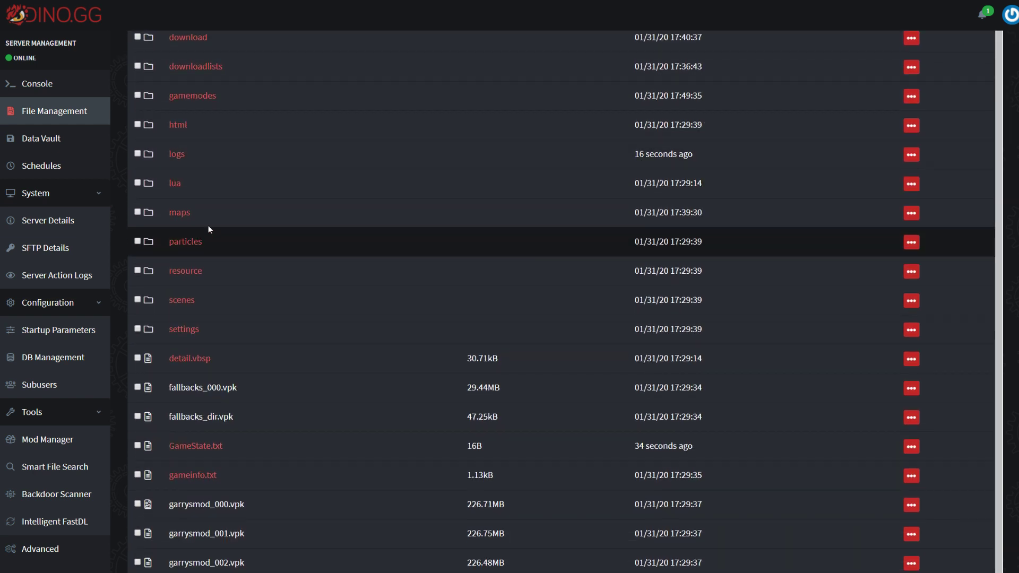
scroll(266, 223, up, 5)
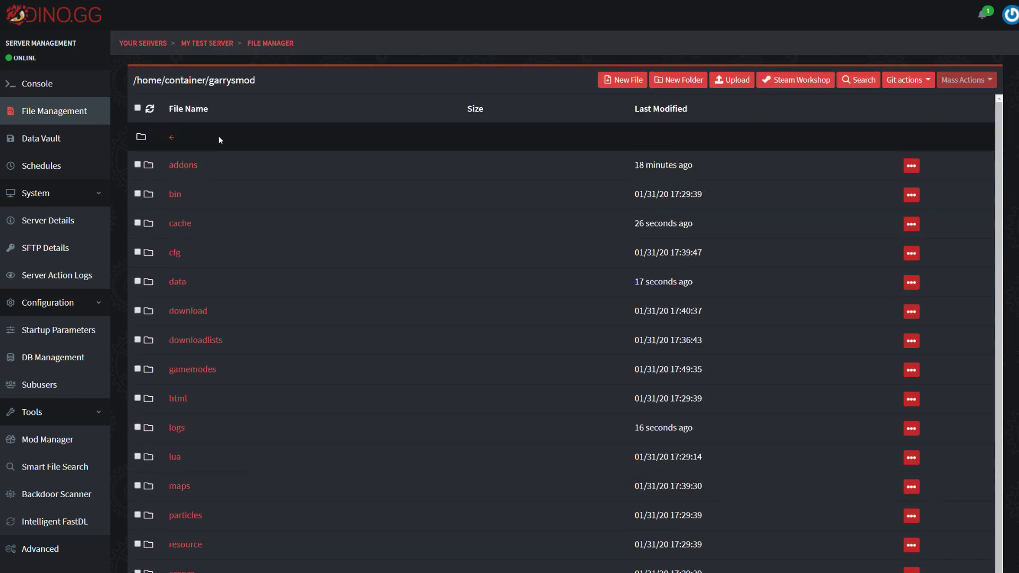
Step: Return to the console of My Test Server, and switch to the Crident Test Collection page in Steam
click(87, 85)
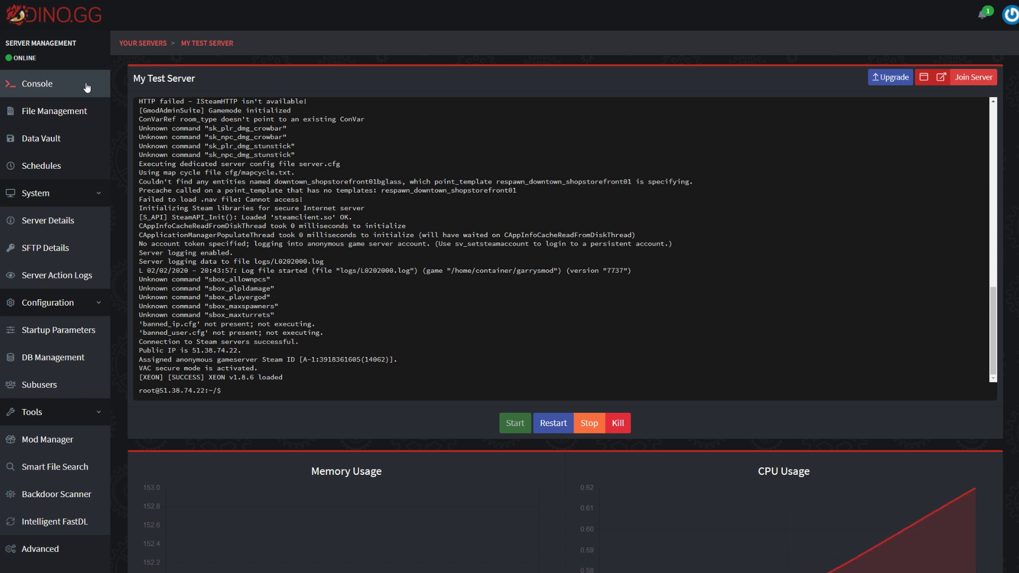
click(87, 86)
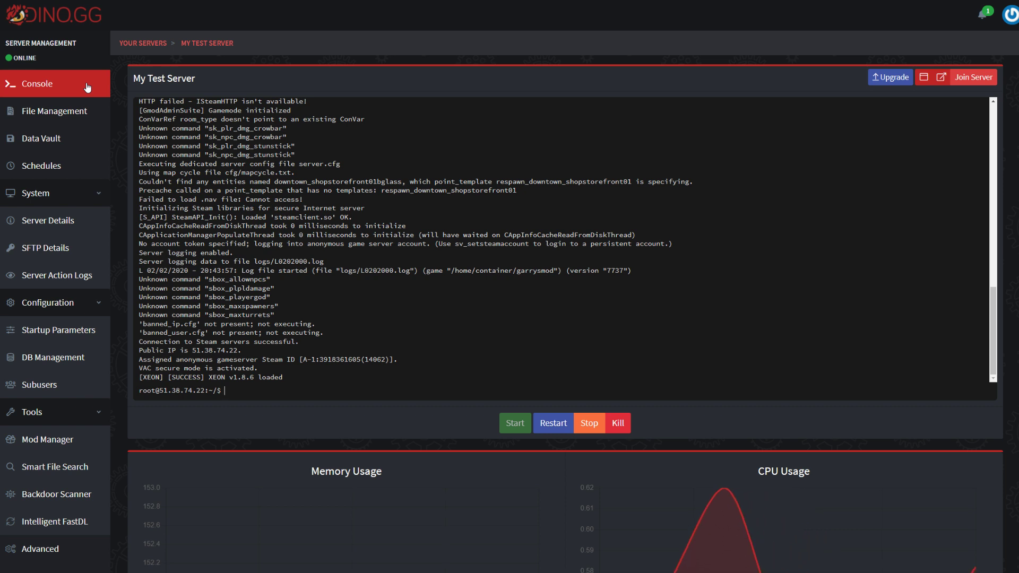
key(alt+Tab)
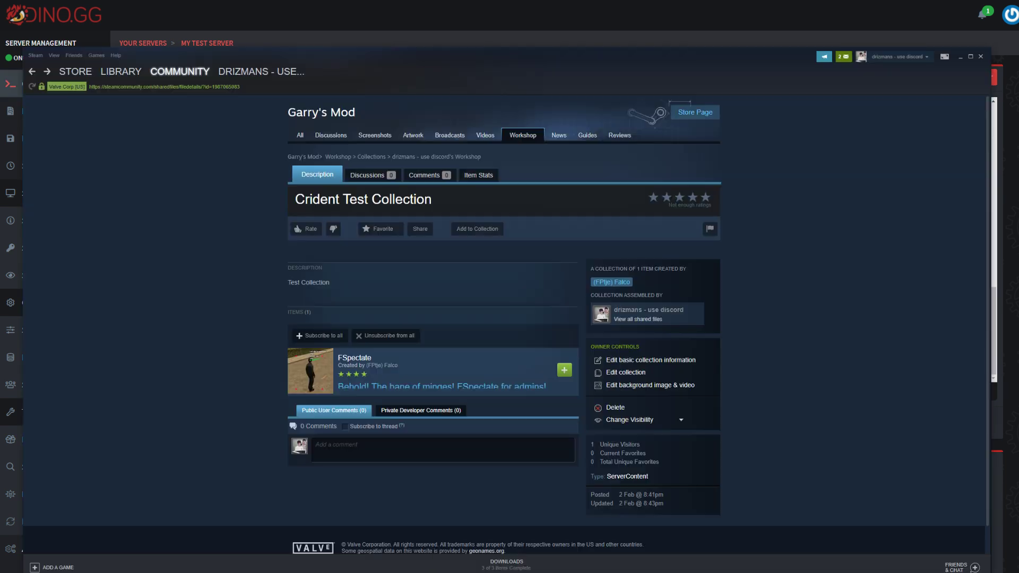